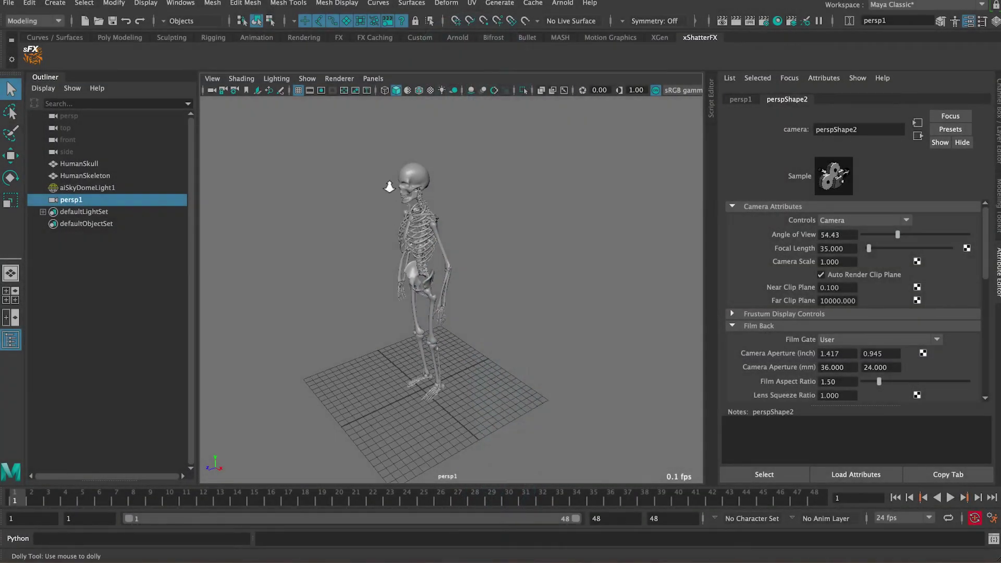
Orbit in close around the skeleton and select the HumanSkeleton and HumanSkull models.
{"action": "scroll", "coordinate": [432, 239], "scroll_direction": "up", "scroll_amount": 5}
{"action": "left_click_drag", "start_coordinate": [459, 240], "coordinate": [414, 267], "text": "alt"}
{"action": "left_click", "coordinate": [495, 242]}
{"action": "left_click", "coordinate": [422, 232]}
{"action": "scroll", "coordinate": [446, 279], "scroll_direction": "down", "scroll_amount": 3}
{"action": "scroll", "coordinate": [446, 279], "scroll_direction": "down", "scroll_amount": 3}
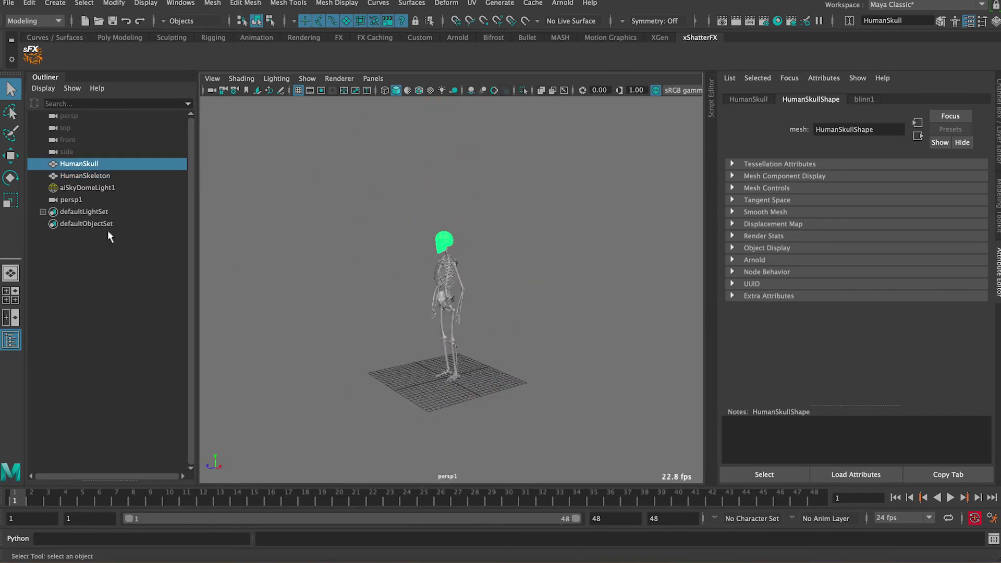
Select the sky dome light and browse Arnold's light options without adding a light.
{"action": "left_click", "coordinate": [89, 189]}
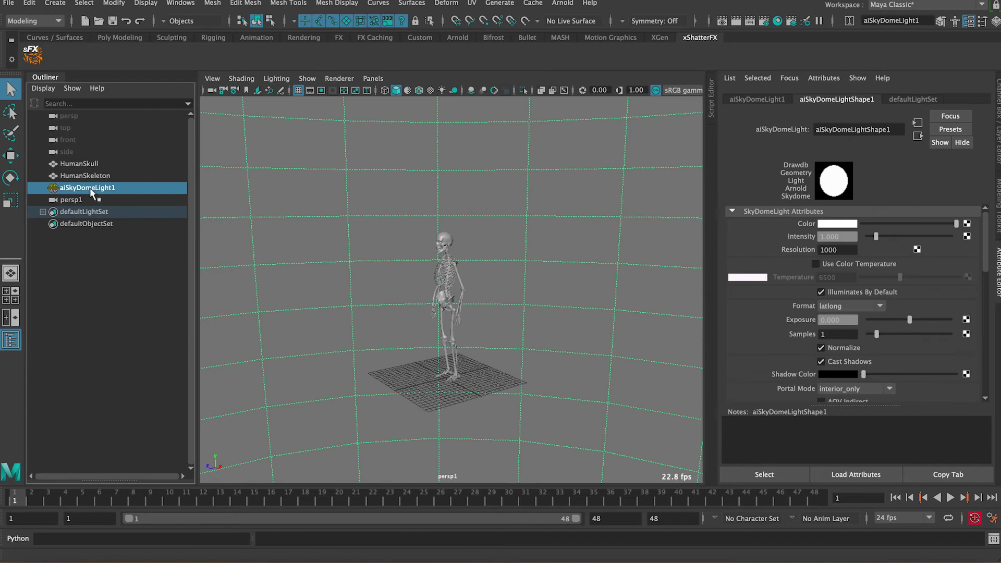
{"action": "left_click", "coordinate": [561, 4]}
{"action": "mouse_move", "coordinate": [647, 63]}
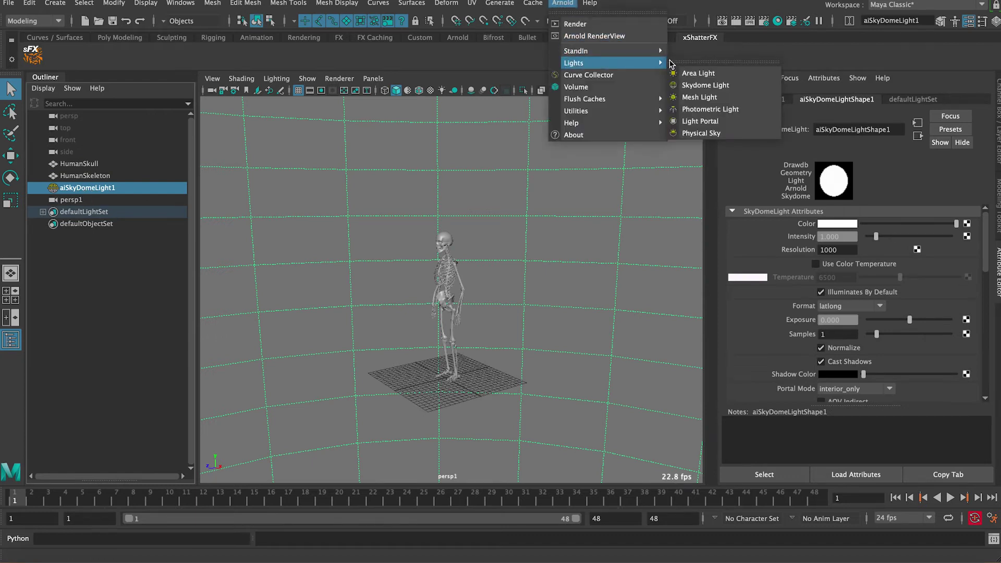
{"action": "left_click", "coordinate": [562, 4]}
Frame the skeleton's upper body in profile inside the 1024 x 768 resolution gate.
{"action": "right_click_drag", "start_coordinate": [417, 321], "coordinate": [459, 289], "text": "alt"}
{"action": "left_click_drag", "start_coordinate": [459, 289], "coordinate": [451, 241], "text": "alt"}
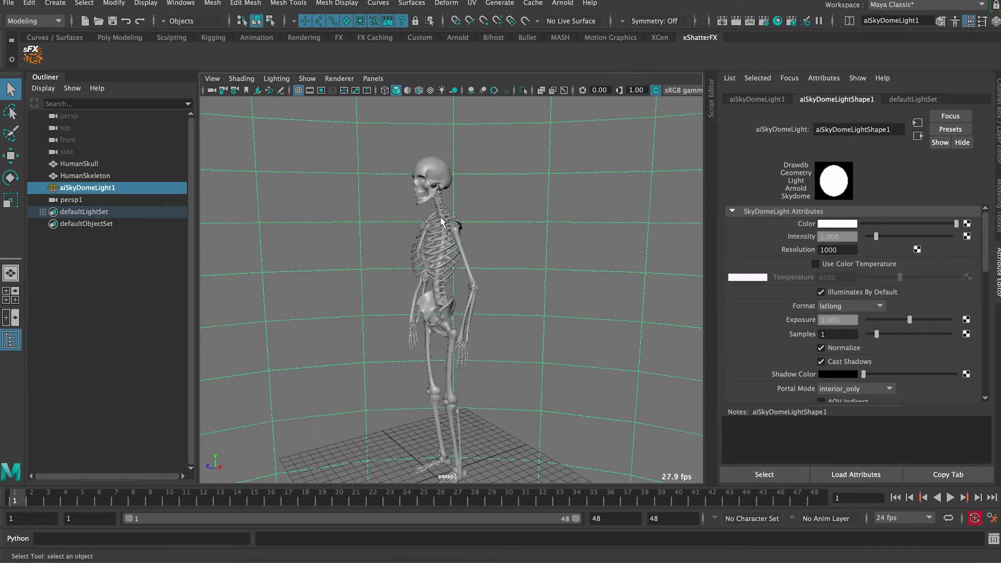
{"action": "key", "text": "space"}
{"action": "key", "text": "space"}
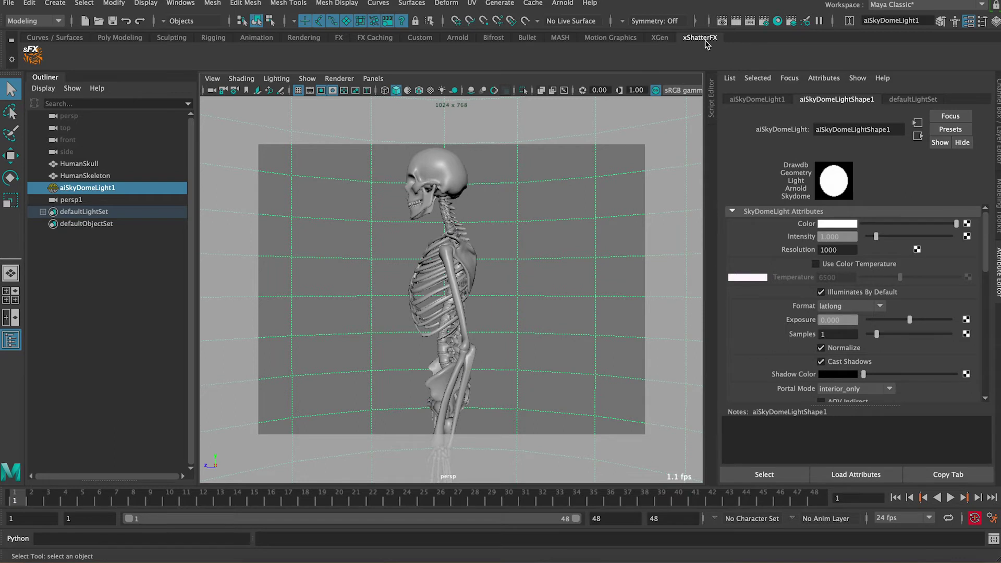
Render the profile view with Arnold, then close the Render View window.
{"action": "left_click", "coordinate": [735, 24]}
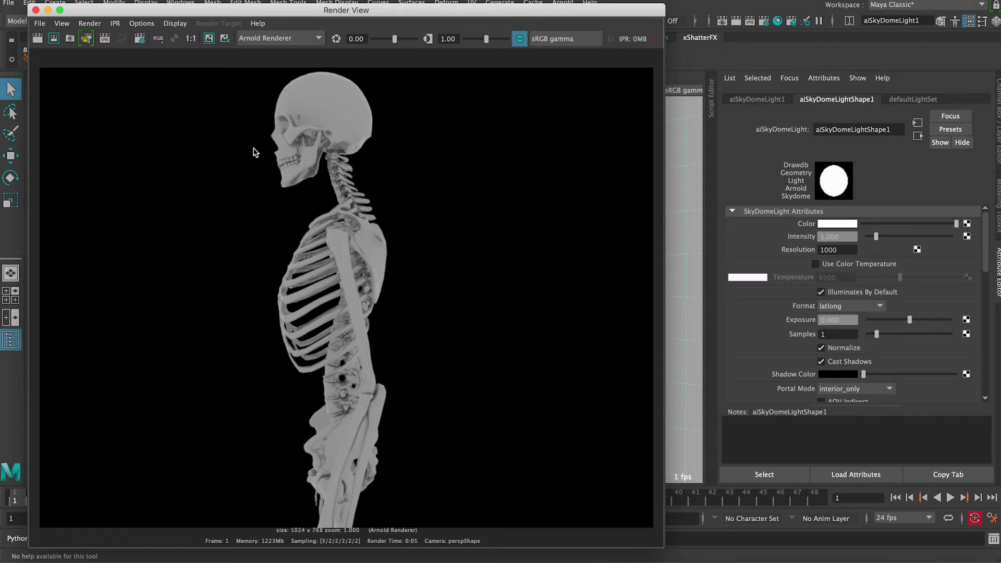
{"action": "left_click", "coordinate": [36, 10]}
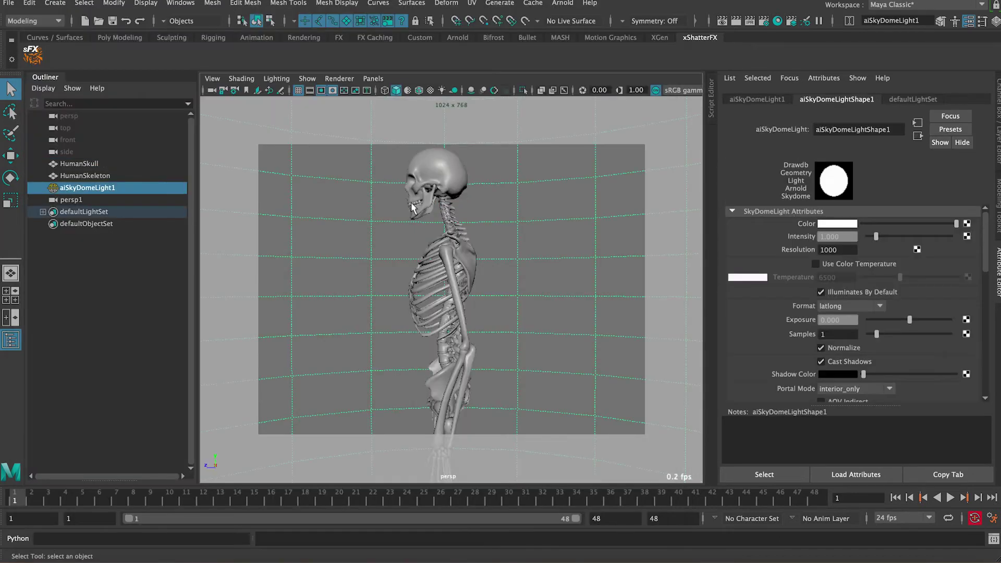
Assign a new Arnold aiStandardSurface material to the skull and skeleton.
{"action": "left_click", "coordinate": [437, 173]}
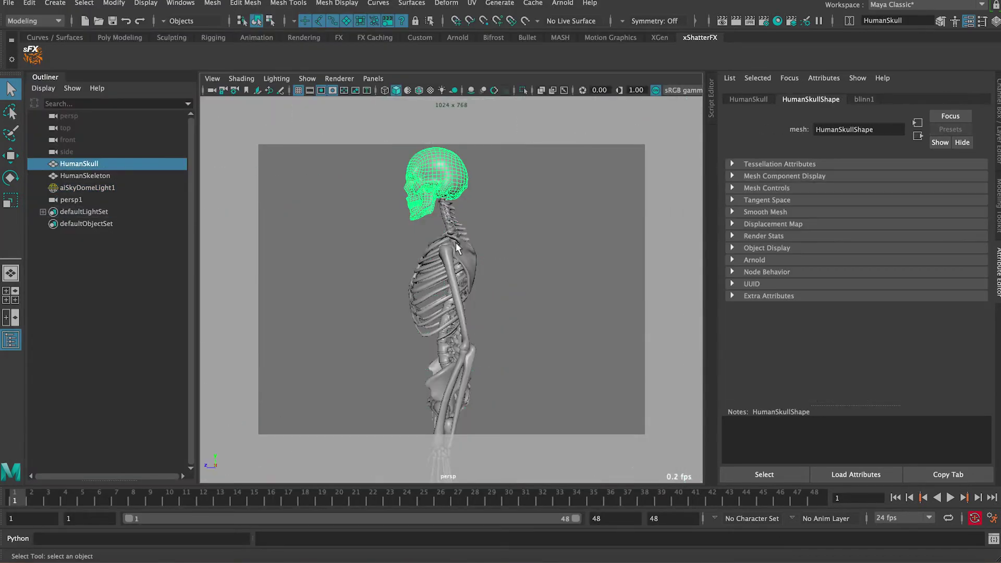
{"action": "left_click", "coordinate": [452, 224], "text": "shift"}
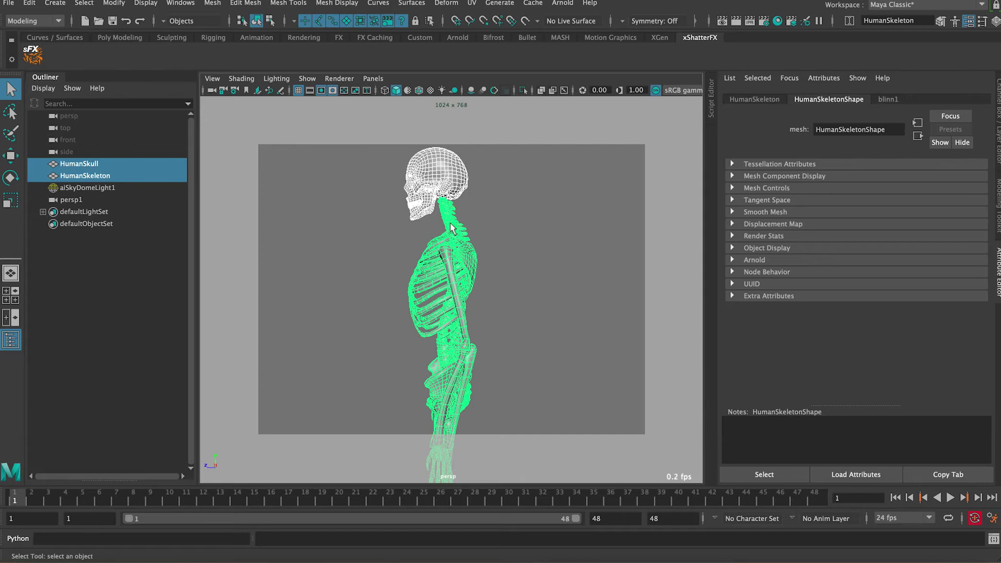
{"action": "right_click_drag", "start_coordinate": [452, 224], "coordinate": [446, 529]}
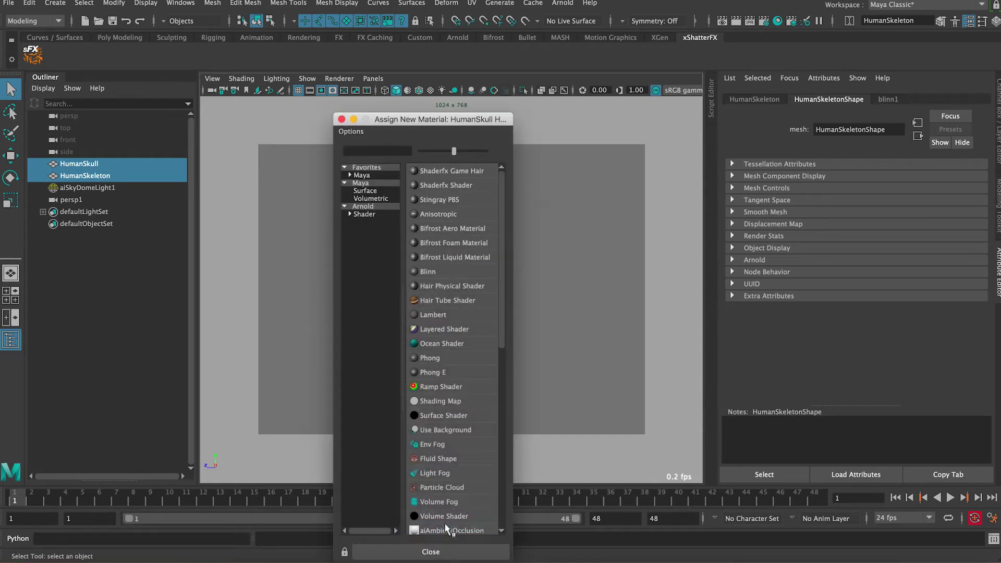
{"action": "left_click", "coordinate": [377, 207]}
{"action": "left_click", "coordinate": [452, 258]}
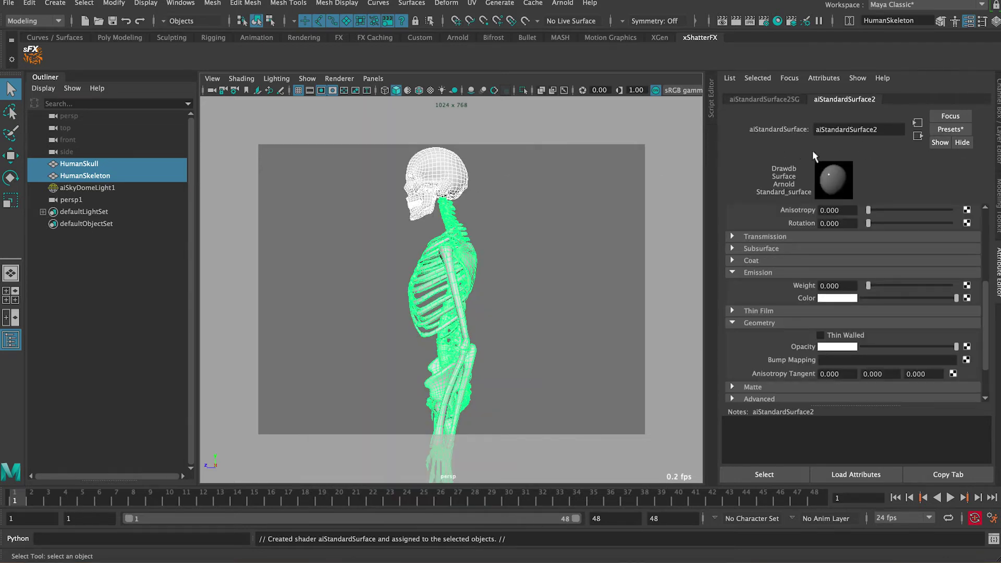
Collapse the Emission and Geometry sections and rename the shader to xRayShader.
{"action": "left_click", "coordinate": [777, 273]}
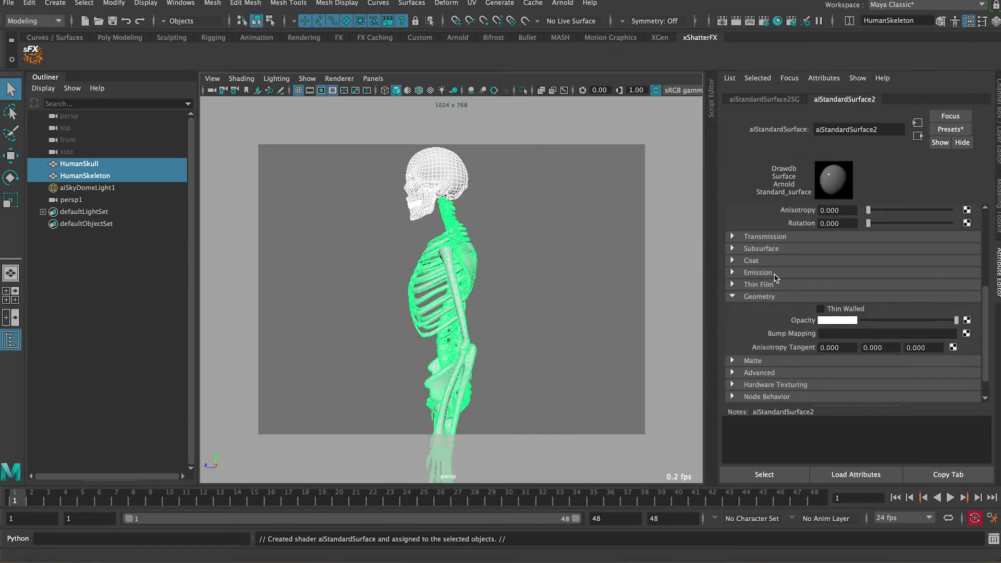
{"action": "left_click", "coordinate": [770, 299]}
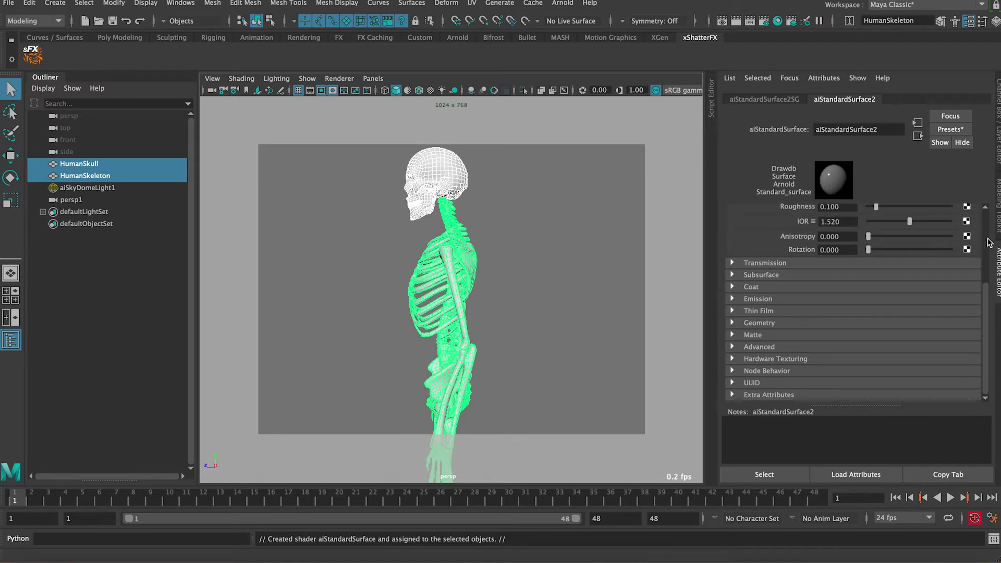
{"action": "left_click_drag", "start_coordinate": [988, 292], "coordinate": [988, 217]}
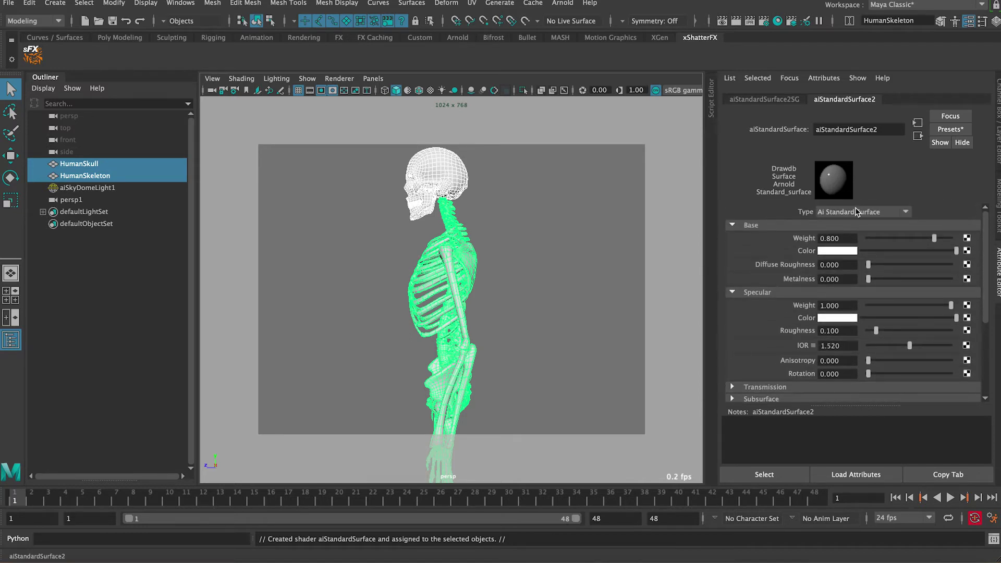
{"action": "double_click", "coordinate": [881, 129]}
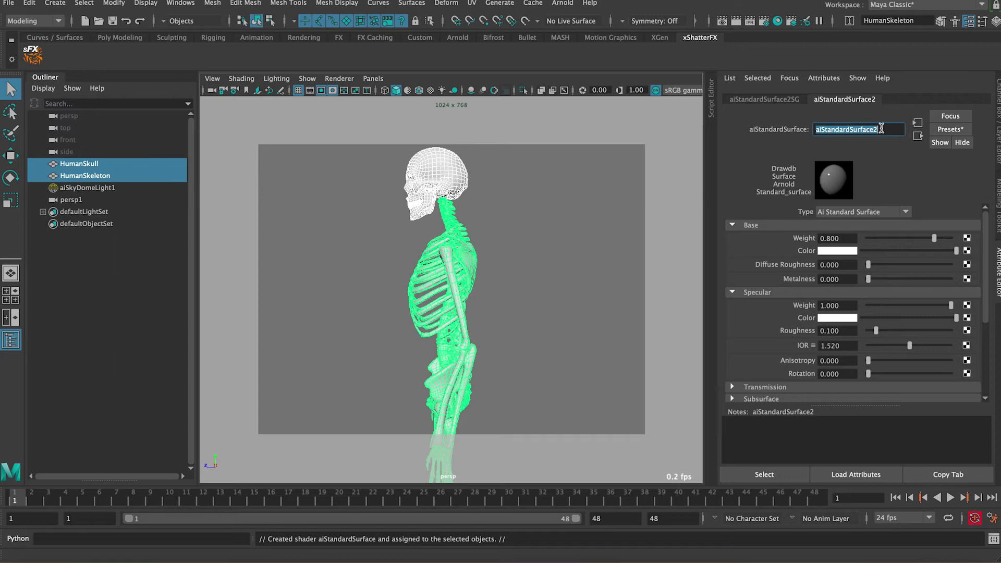
{"action": "type", "text": "xRay"}
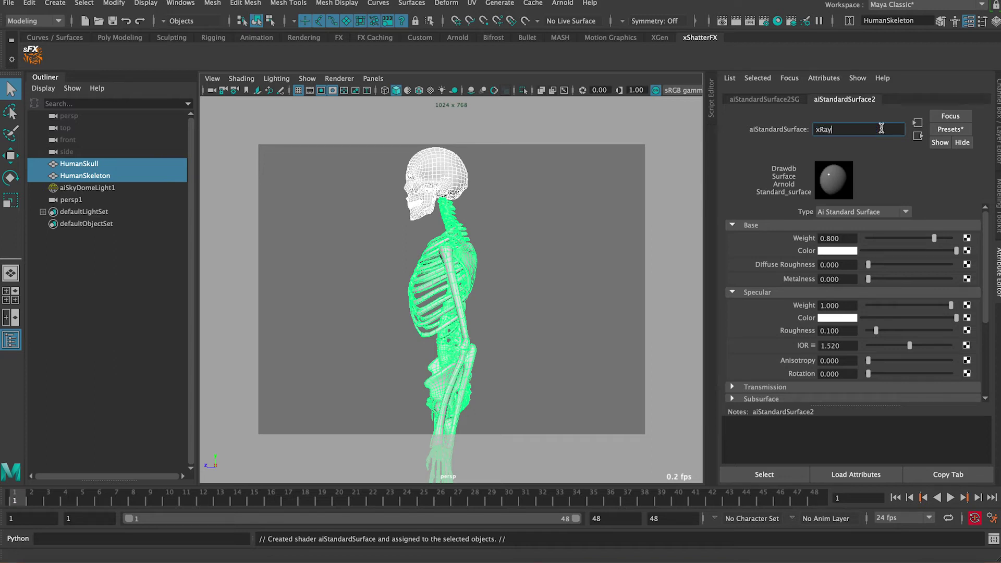
{"action": "type", "text": "Shader"}
Set xRayShader's specular weight to 0 and base colour to pale cyan (HSV 180, 0.588, 1.0).
{"action": "key", "text": "Return"}
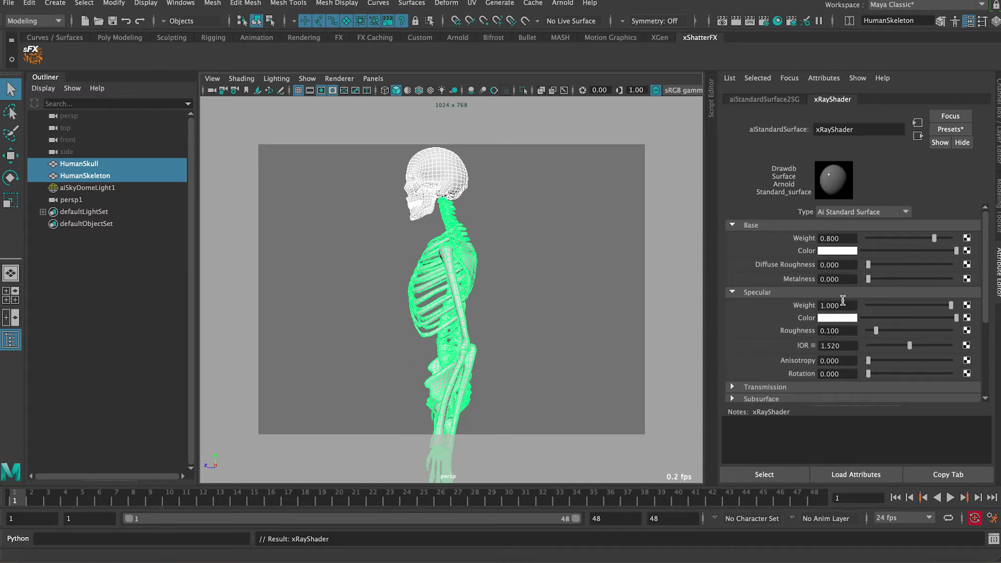
{"action": "left_click_drag", "start_coordinate": [950, 305], "coordinate": [837, 309]}
{"action": "left_click", "coordinate": [846, 254]}
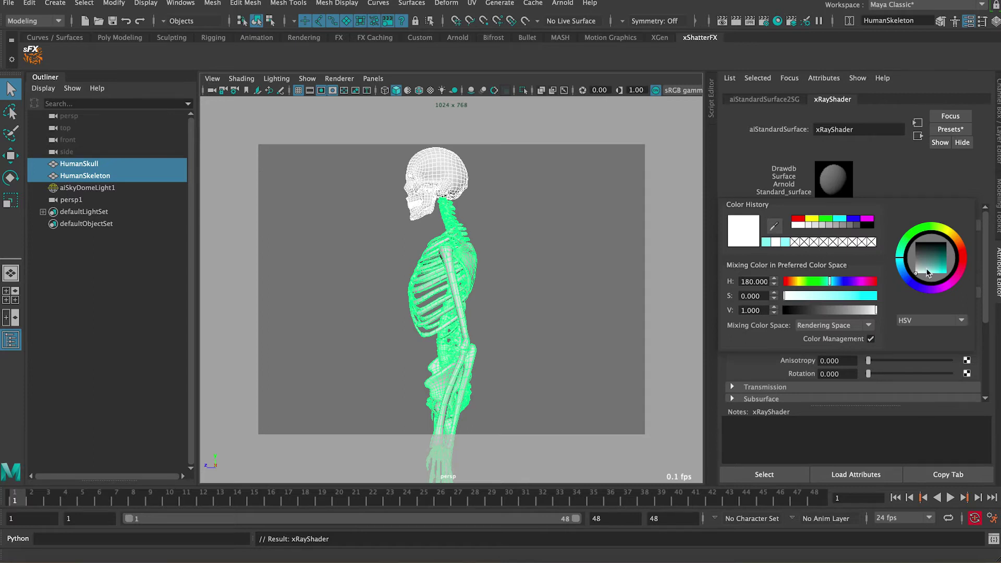
{"action": "left_click_drag", "start_coordinate": [931, 272], "coordinate": [936, 278]}
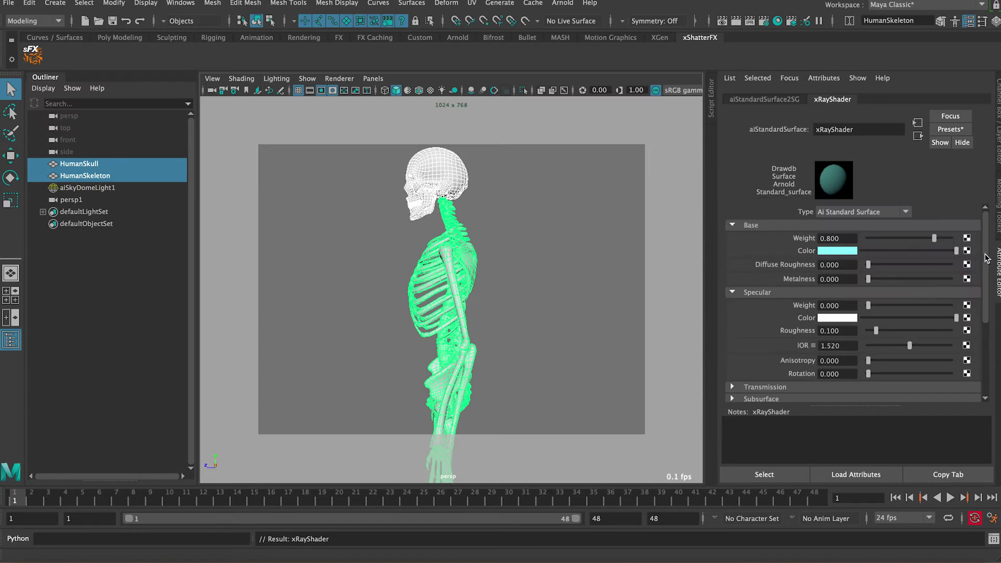
{"action": "left_click_drag", "start_coordinate": [987, 256], "coordinate": [990, 319]}
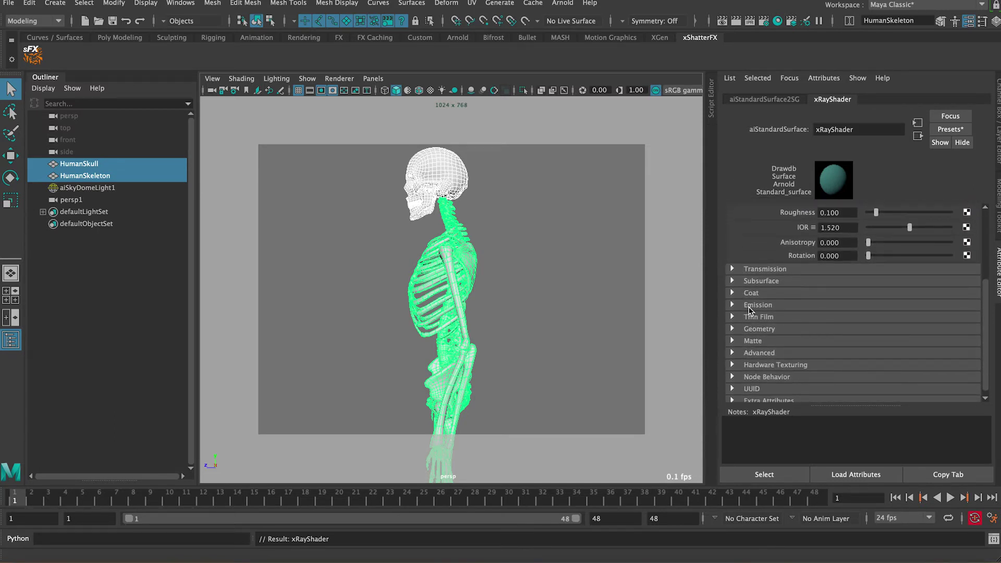
{"action": "left_click", "coordinate": [749, 307]}
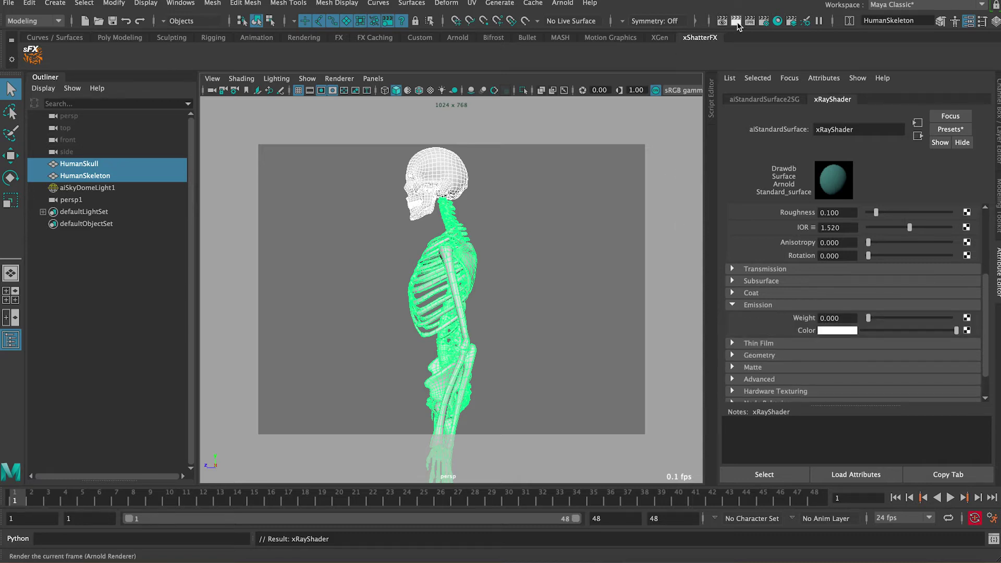
Render the cyan skeleton with Arnold and raise xRayShader's emission weight to 0.176.
{"action": "left_click", "coordinate": [728, 24]}
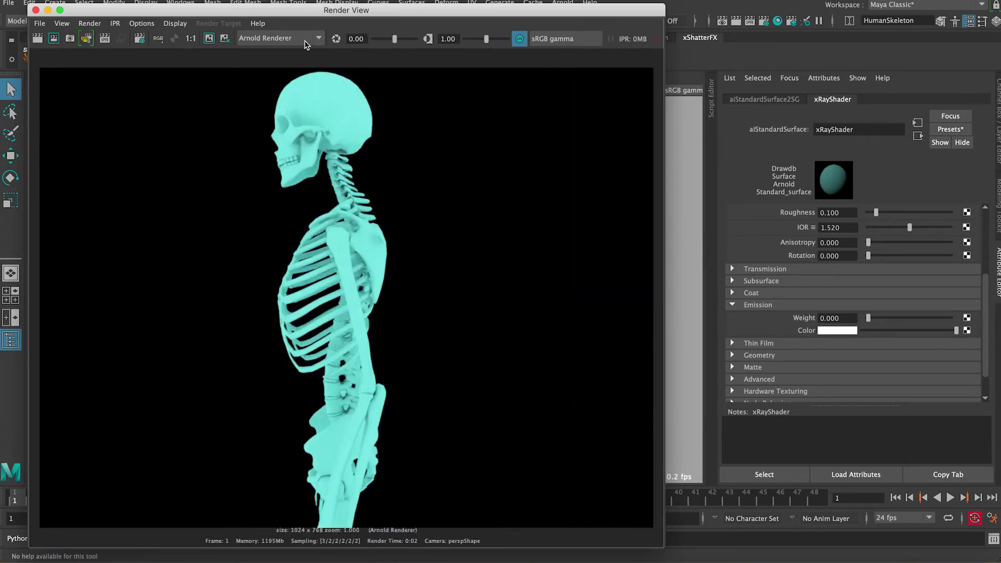
{"action": "left_click", "coordinate": [223, 36]}
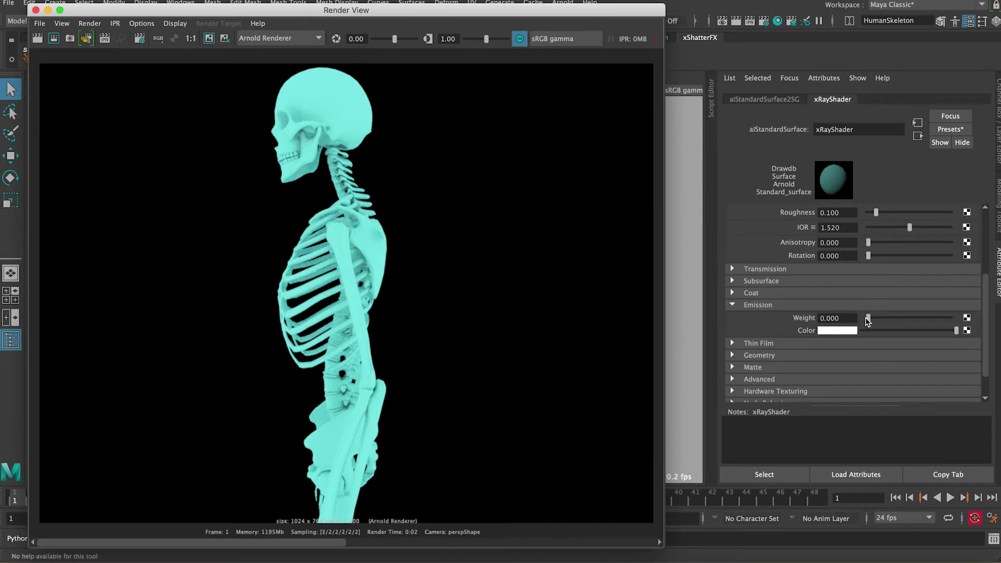
{"action": "left_click_drag", "start_coordinate": [869, 317], "coordinate": [883, 318]}
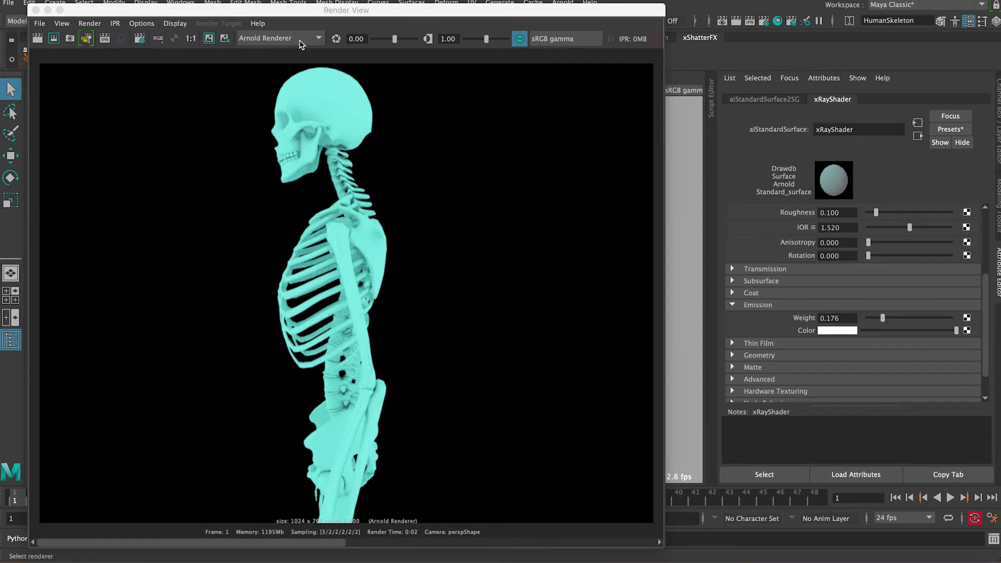
Re-render the skeleton with the added emission and scrub through the stored renders.
{"action": "left_click", "coordinate": [211, 39]}
{"action": "left_click", "coordinate": [53, 40]}
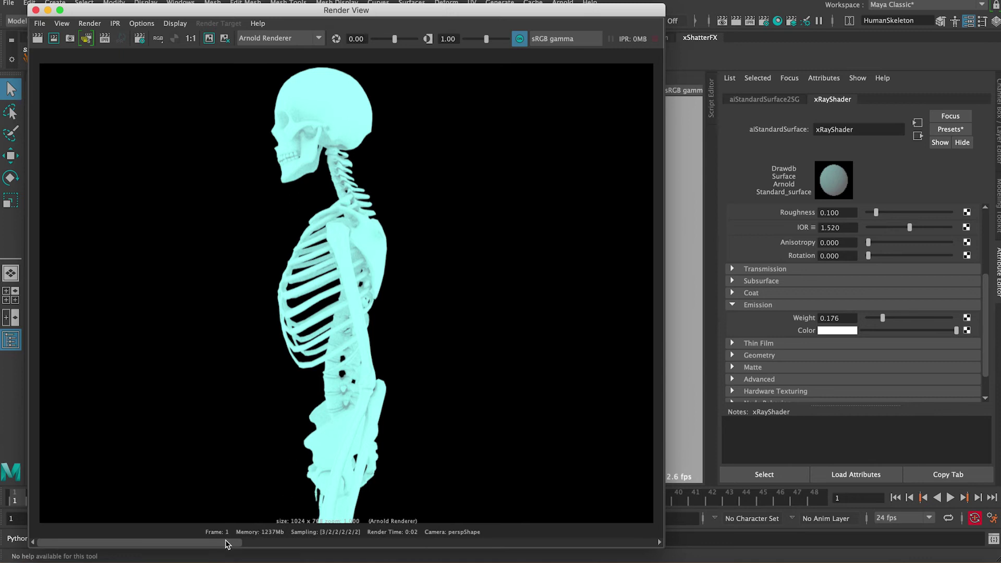
{"action": "left_click_drag", "start_coordinate": [225, 542], "coordinate": [306, 542]}
{"action": "left_click", "coordinate": [290, 542]}
Connect a new Maya 2D Ramp texture, ramp2, to xRayShader's Geometry opacity.
{"action": "left_click_drag", "start_coordinate": [990, 284], "coordinate": [991, 307]}
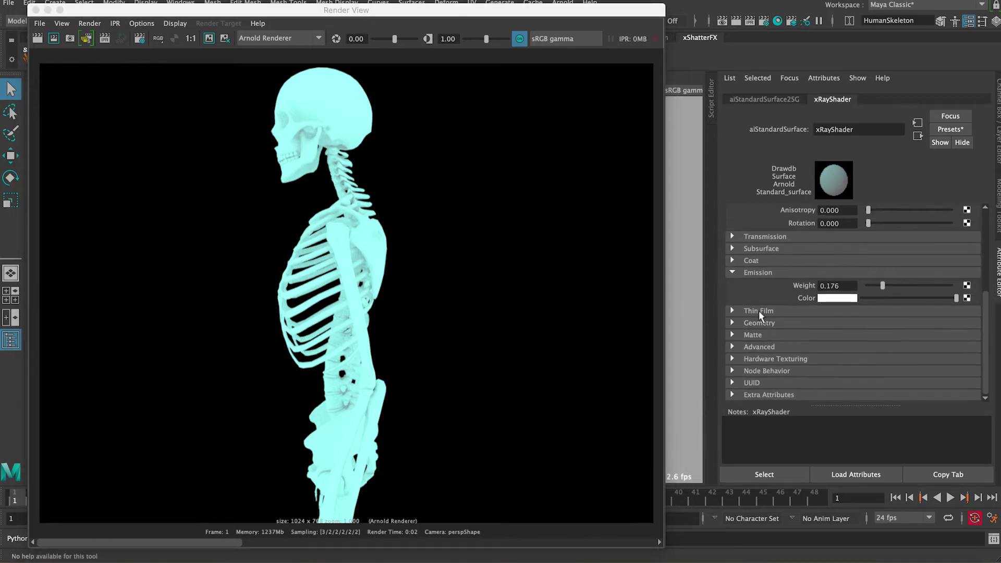
{"action": "left_click", "coordinate": [752, 325]}
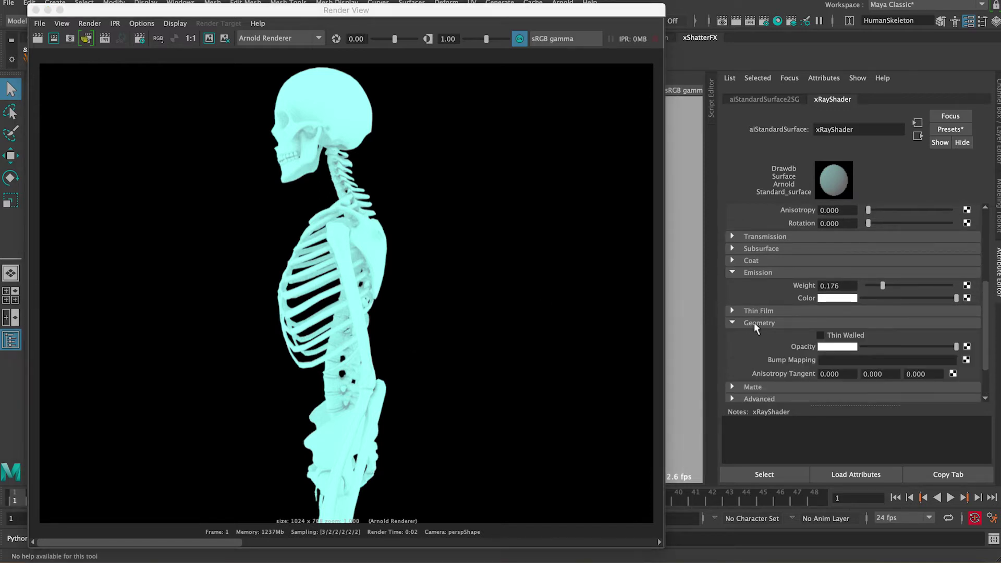
{"action": "left_click", "coordinate": [968, 347]}
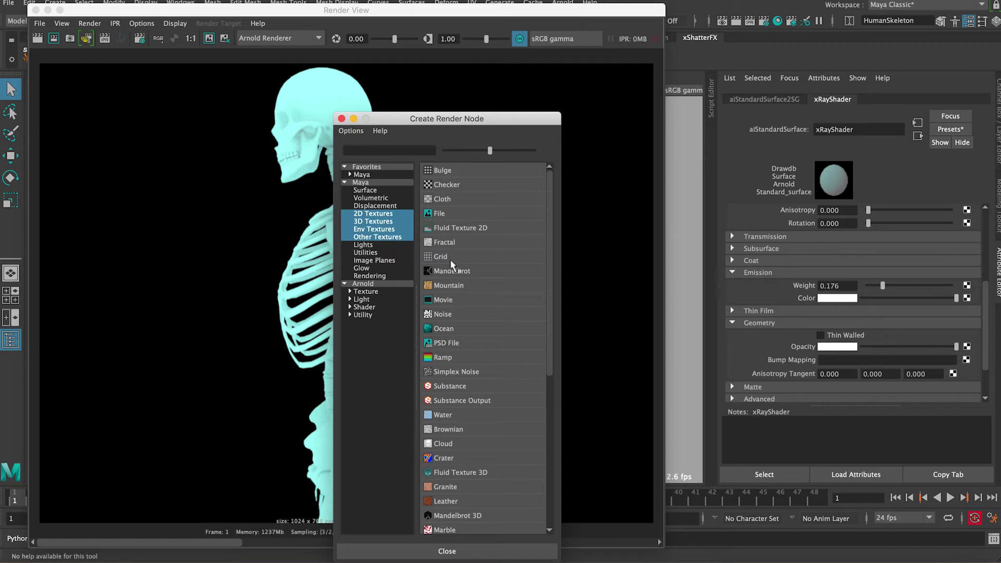
{"action": "left_click", "coordinate": [446, 357]}
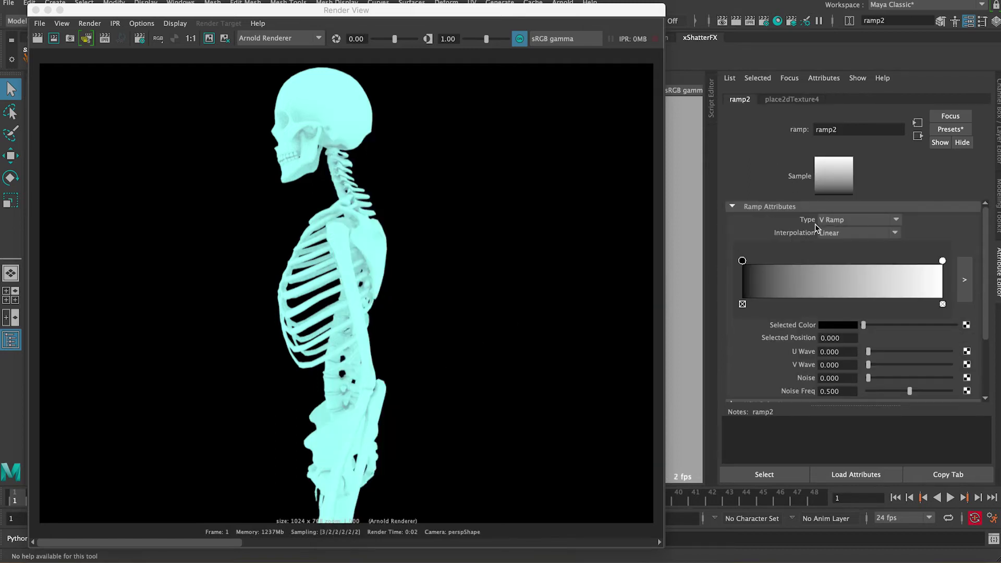
Set the ramp2 type to UV Ramp.
{"action": "left_click", "coordinate": [866, 222]}
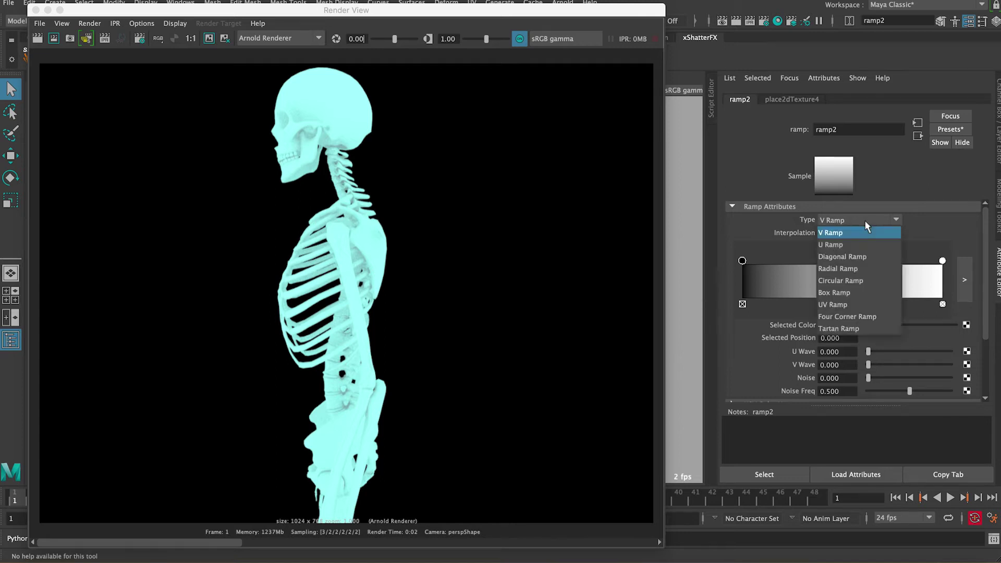
{"action": "left_click", "coordinate": [845, 306]}
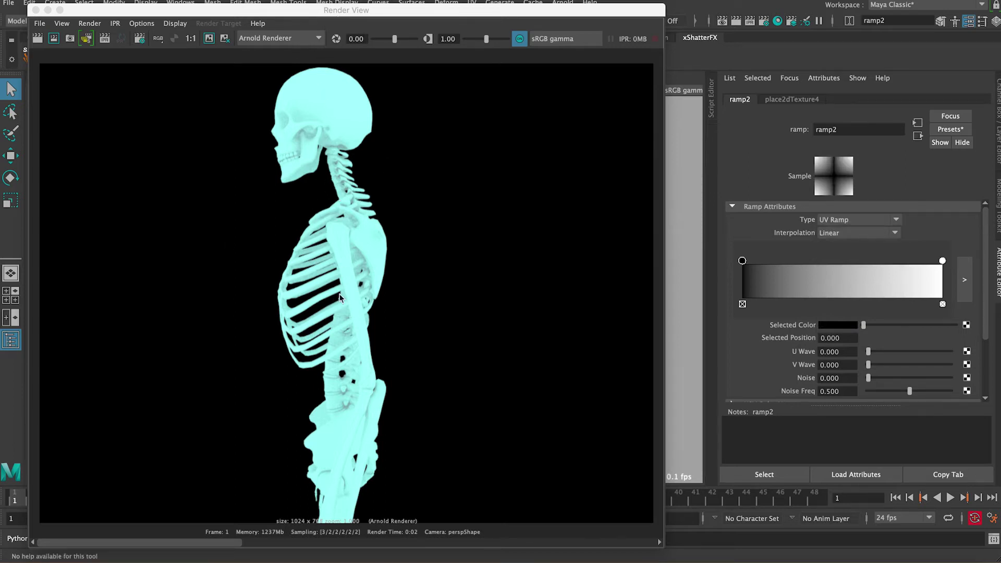
{"action": "left_click", "coordinate": [829, 224]}
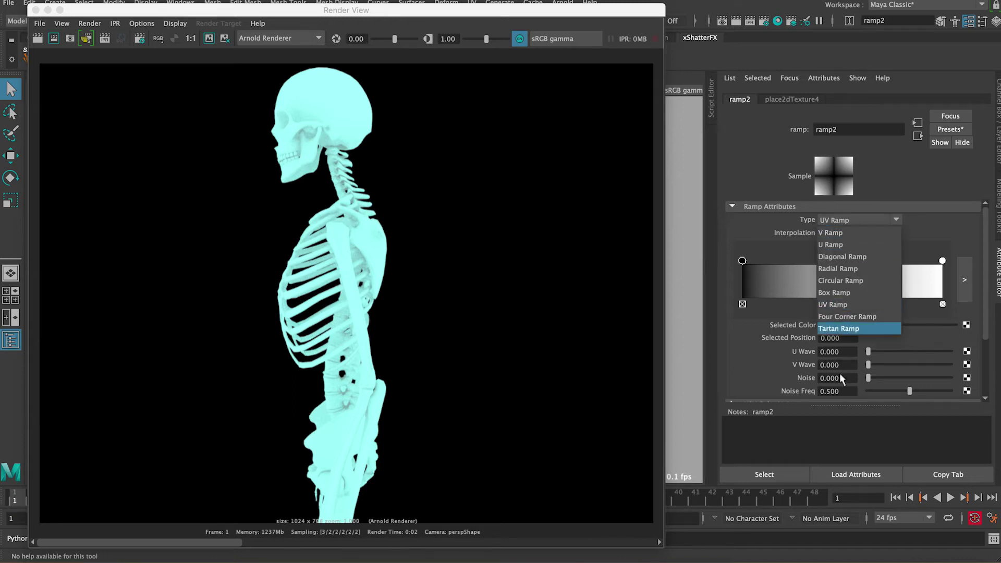
{"action": "left_click", "coordinate": [837, 308]}
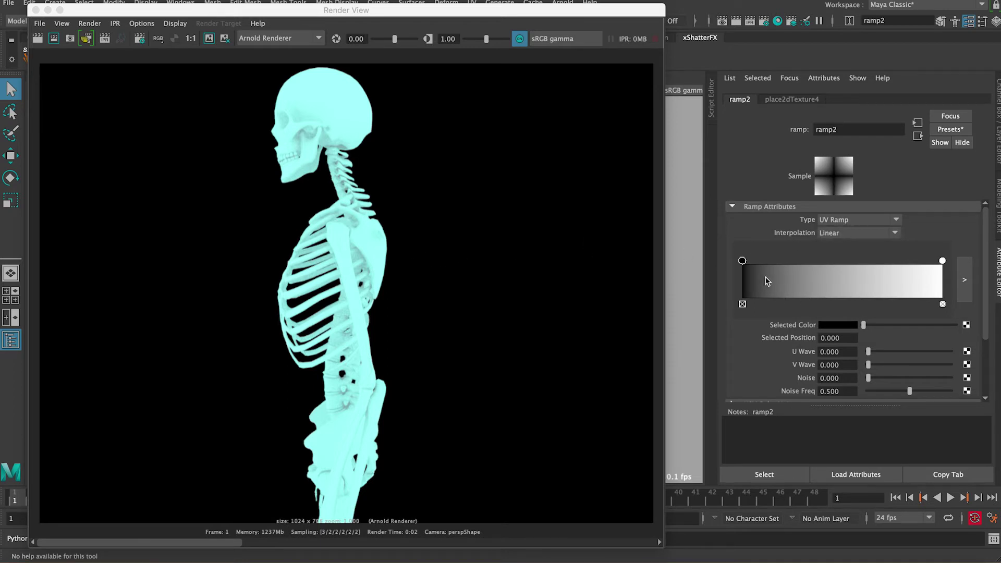
Add a grey colour stop at about 0.506 between the black and white ends of the ramp.
{"action": "mouse_move", "coordinate": [943, 261]}
{"action": "left_mouse_down"}
{"action": "mouse_move", "coordinate": [858, 271]}
{"action": "mouse_move", "coordinate": [944, 266]}
{"action": "left_mouse_up"}
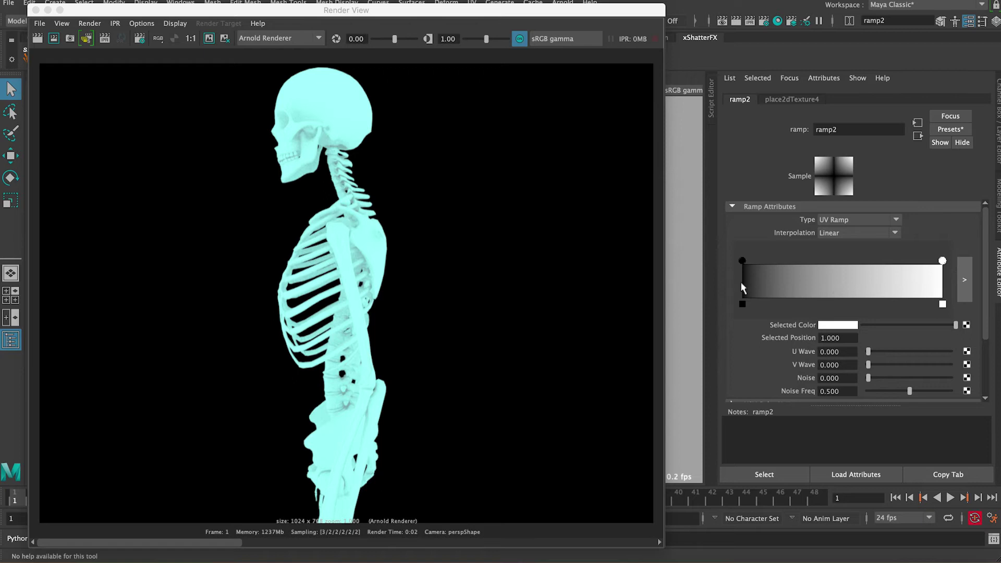
{"action": "left_click_drag", "start_coordinate": [742, 260], "coordinate": [786, 261]}
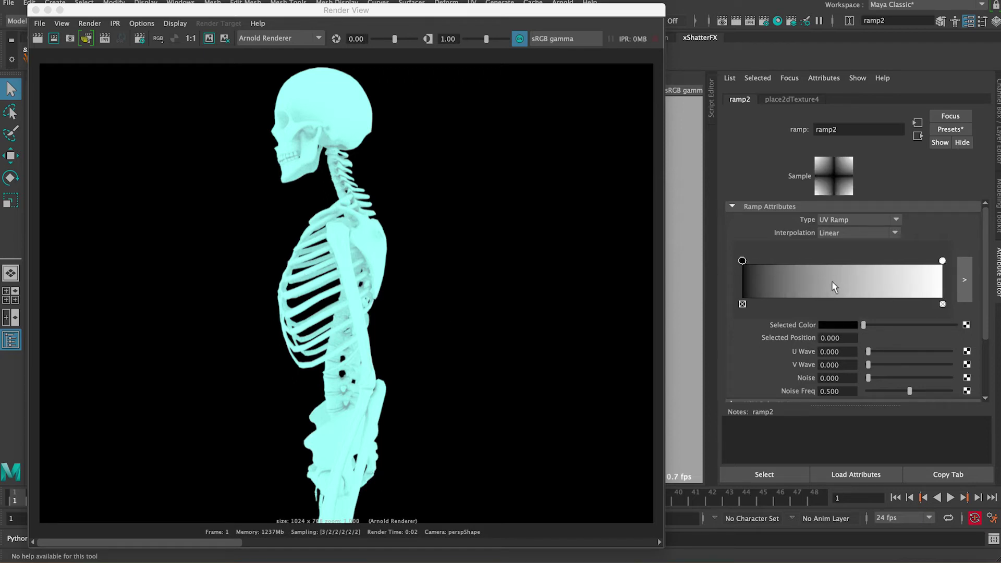
{"action": "mouse_move", "coordinate": [820, 281]}
{"action": "left_mouse_down"}
{"action": "mouse_move", "coordinate": [847, 278]}
{"action": "mouse_move", "coordinate": [838, 280]}
{"action": "mouse_move", "coordinate": [845, 262]}
{"action": "left_mouse_up"}
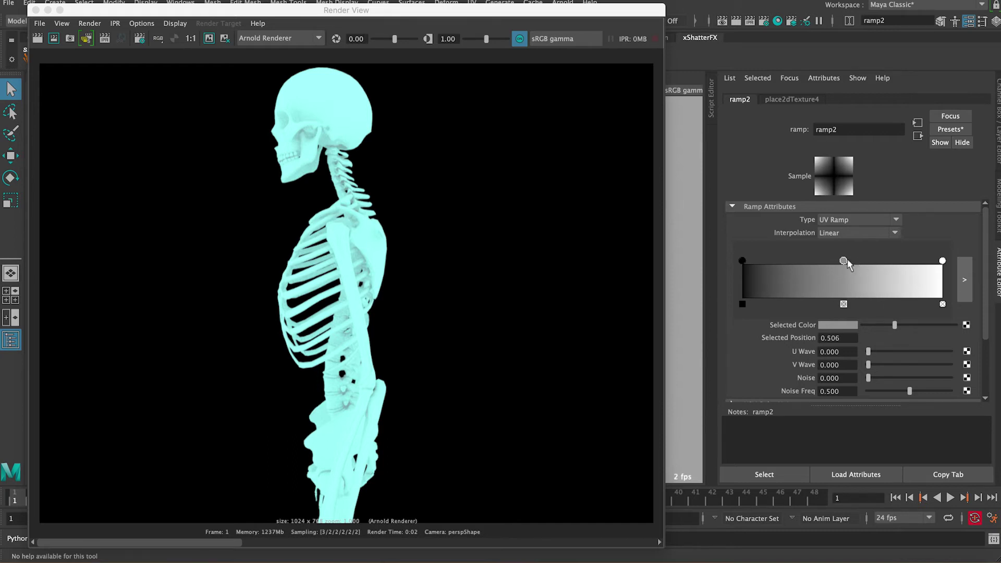
{"action": "left_click_drag", "start_coordinate": [847, 261], "coordinate": [888, 262]}
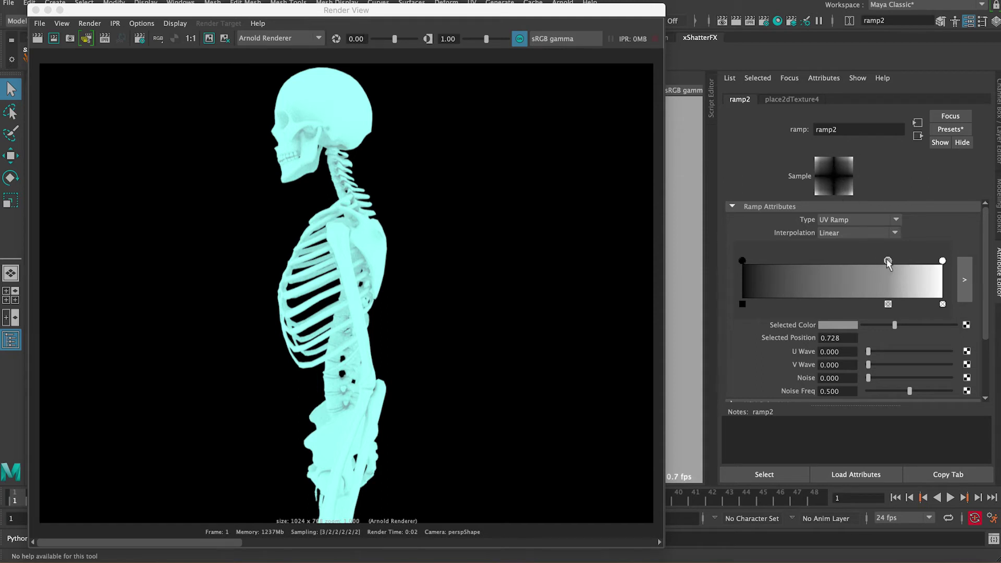
{"action": "left_click_drag", "start_coordinate": [887, 260], "coordinate": [844, 260]}
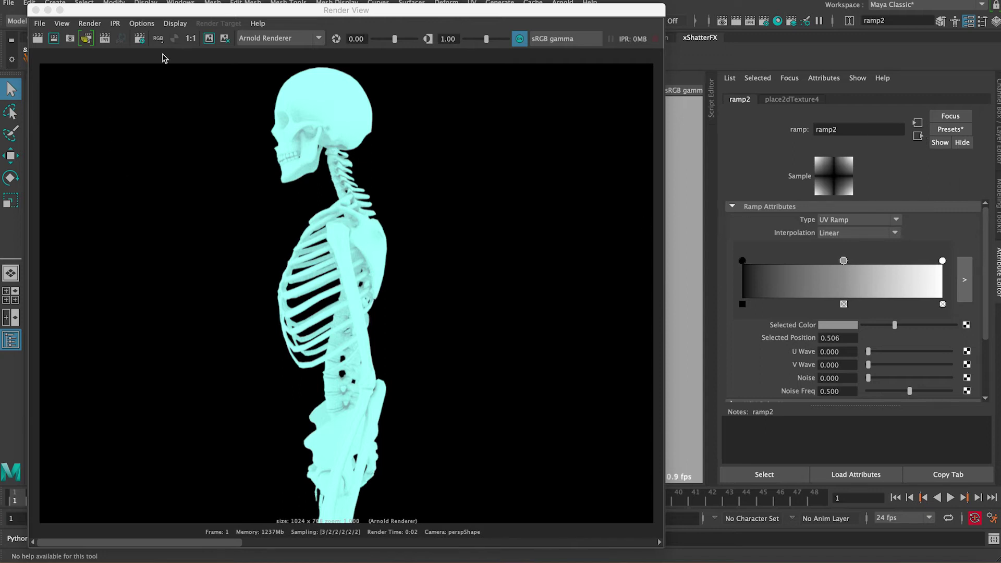
{"action": "left_click", "coordinate": [212, 68]}
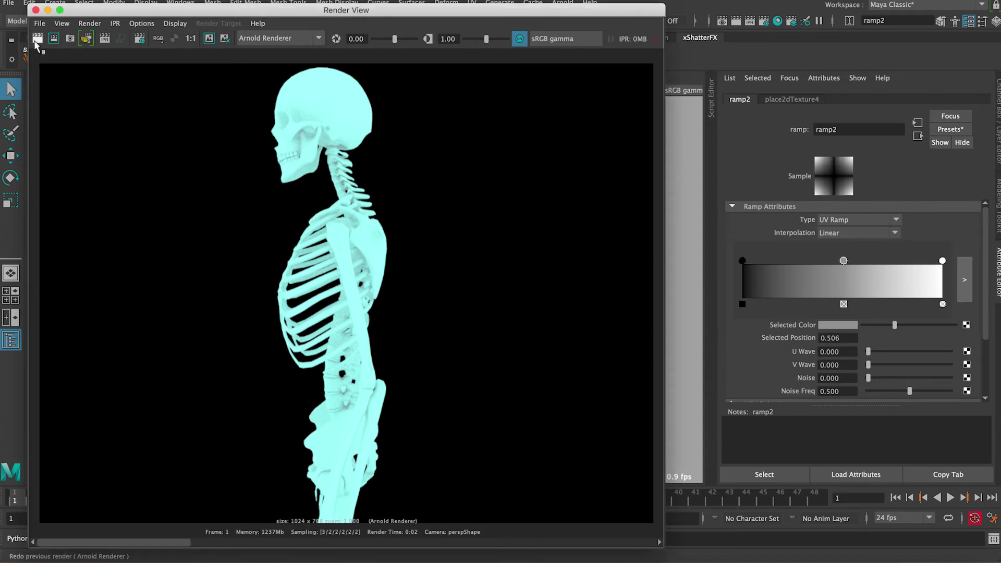
Redo the Arnold render with the opacity ramp and compare it with the earlier opaque render.
{"action": "left_click", "coordinate": [37, 38]}
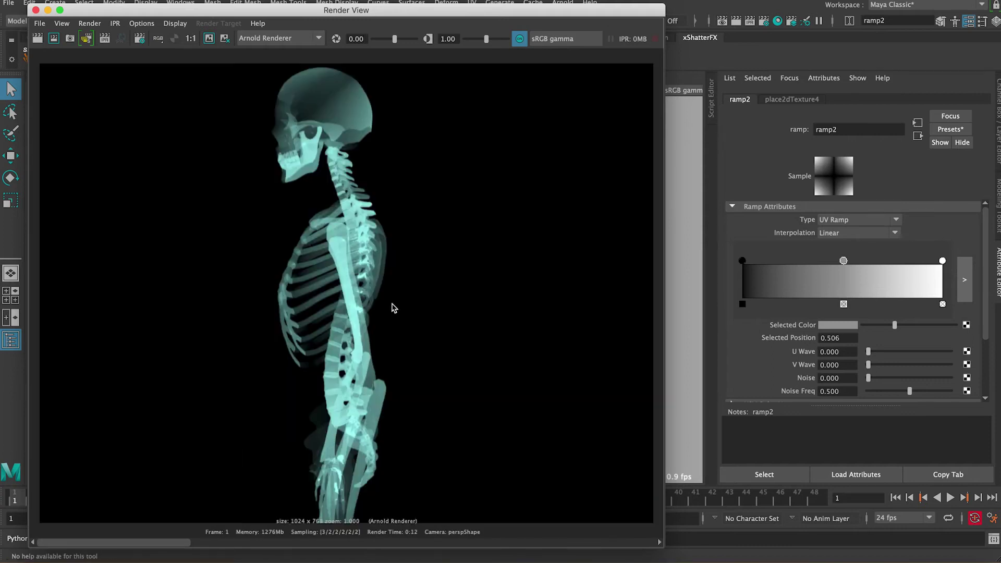
{"action": "left_click_drag", "start_coordinate": [130, 546], "coordinate": [194, 543]}
Group HumanSkull and HumanSkeleton into group1 and centre its pivot.
{"action": "left_click", "coordinate": [36, 11]}
{"action": "left_click", "coordinate": [433, 180]}
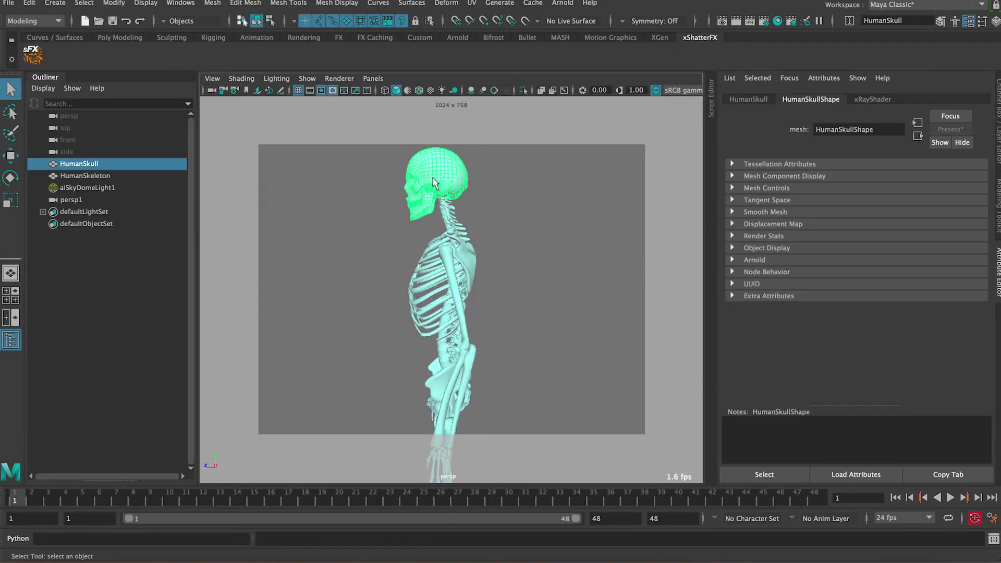
{"action": "left_click", "coordinate": [449, 226], "text": "shift"}
{"action": "key", "text": "ctrl+g"}
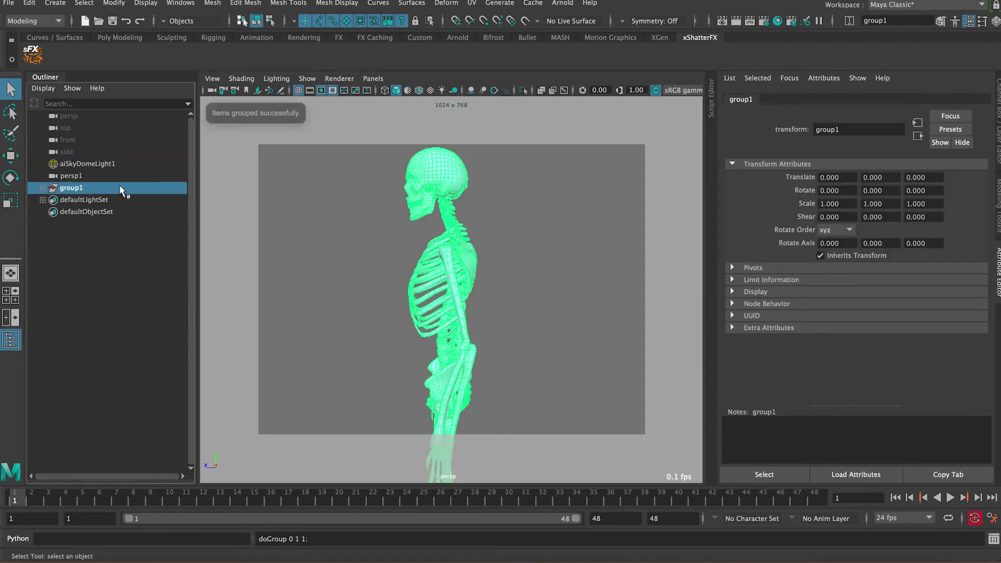
{"action": "left_click", "coordinate": [107, 4]}
{"action": "left_click", "coordinate": [141, 90]}
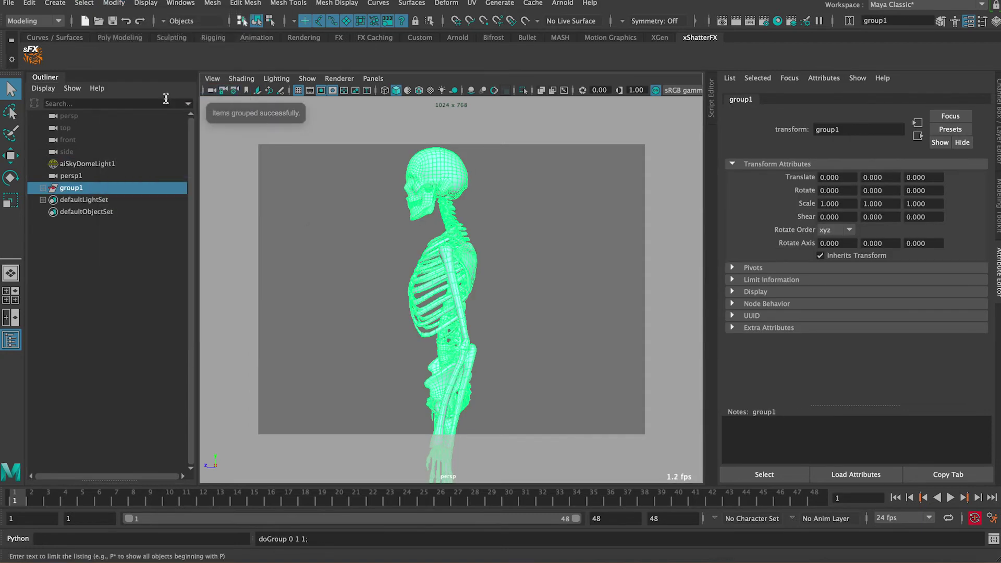
Rotate group1 to face front for a test render, then rotate it back to Y -2.417 profile.
{"action": "key", "text": "e"}
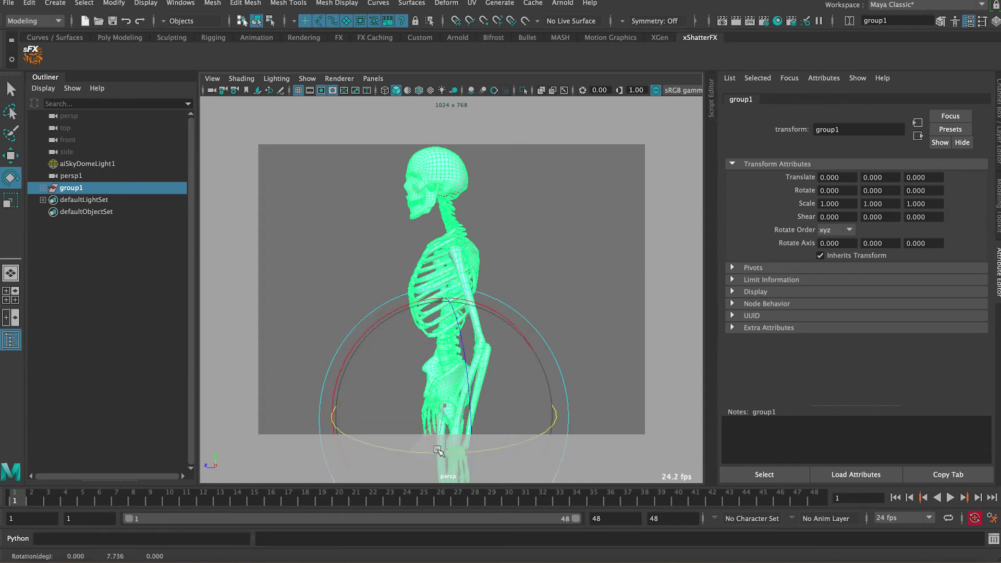
{"action": "left_click_drag", "start_coordinate": [409, 458], "coordinate": [523, 445]}
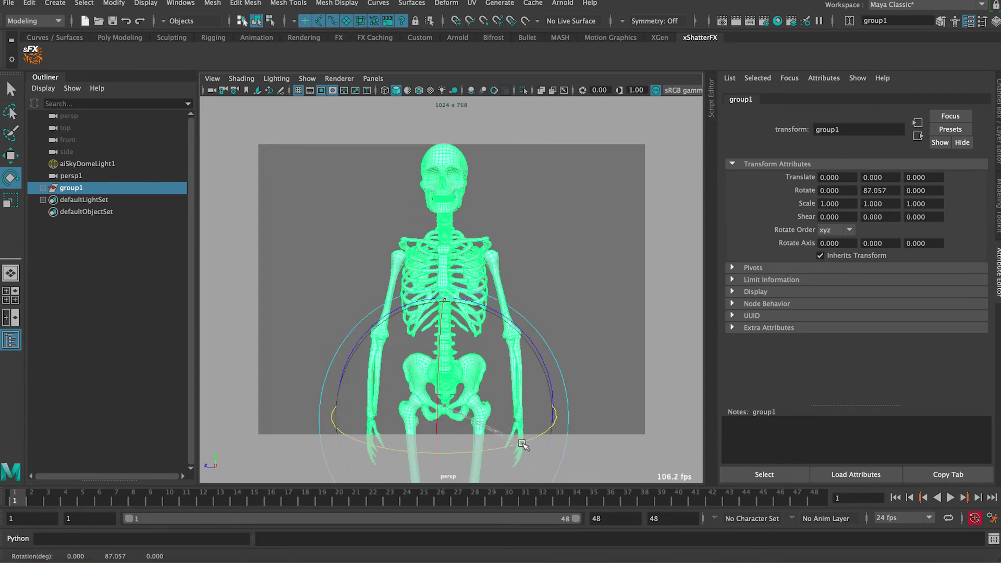
{"action": "left_click", "coordinate": [736, 21]}
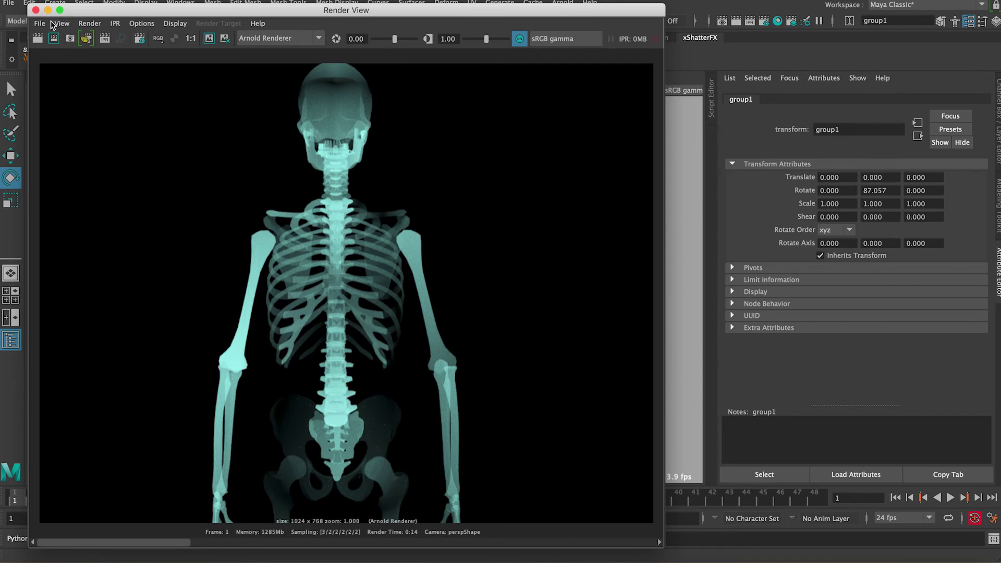
{"action": "left_click", "coordinate": [35, 10]}
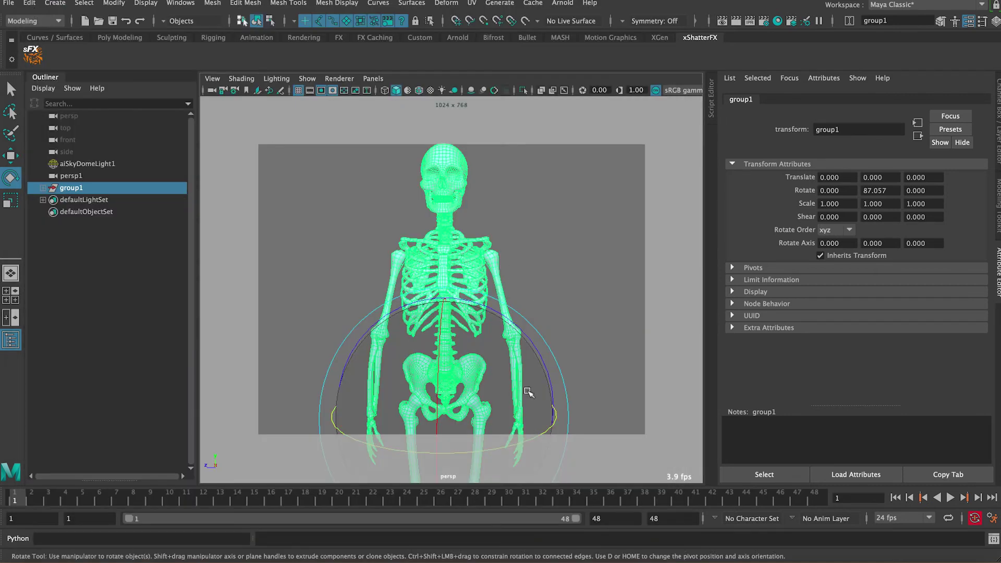
{"action": "left_click_drag", "start_coordinate": [529, 429], "coordinate": [526, 449]}
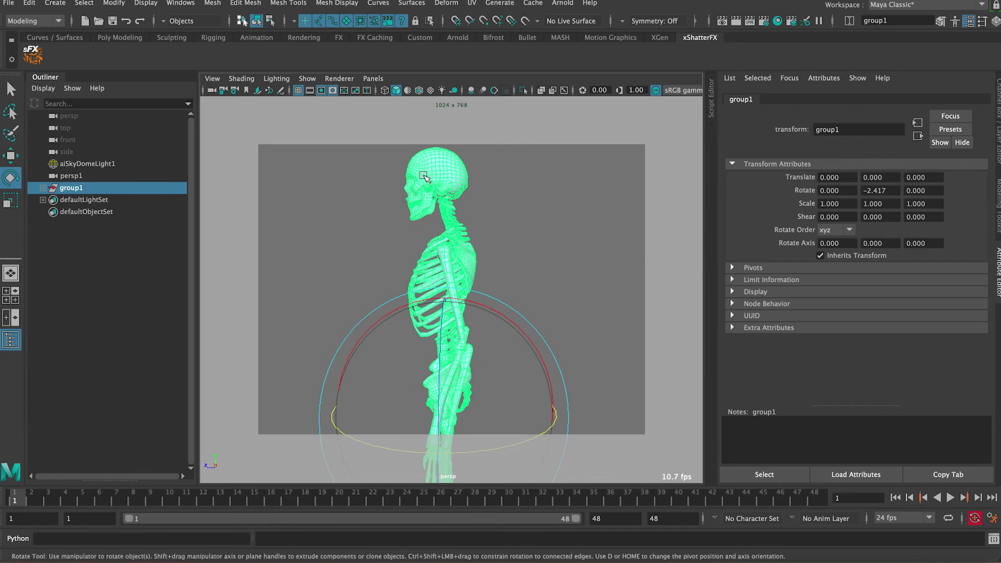
Raise xRayShader's emission weight to 0.456 and render the skeleton.
{"action": "left_click", "coordinate": [426, 177]}
{"action": "left_click", "coordinate": [880, 99]}
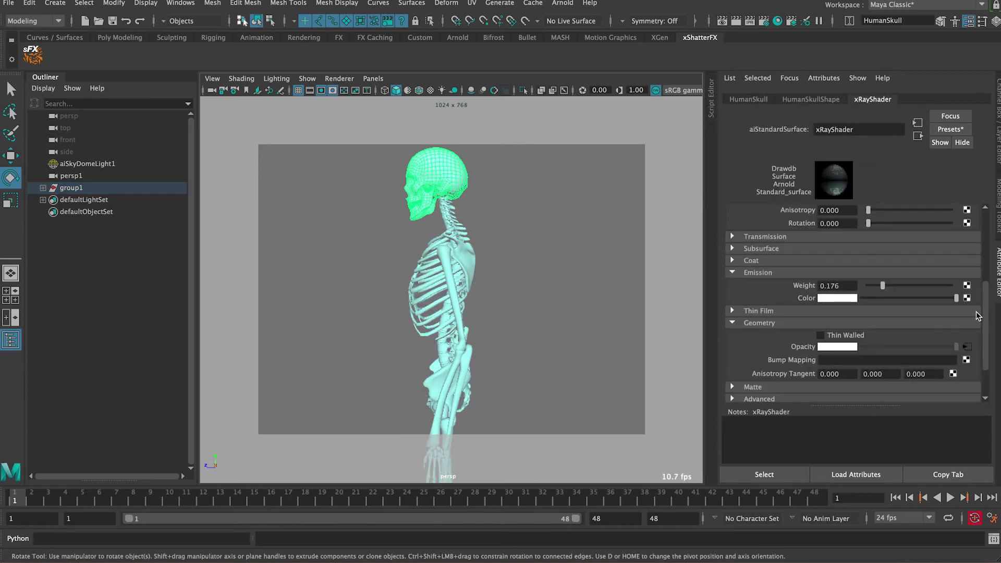
{"action": "left_click_drag", "start_coordinate": [892, 290], "coordinate": [907, 289]}
{"action": "left_click", "coordinate": [722, 21]}
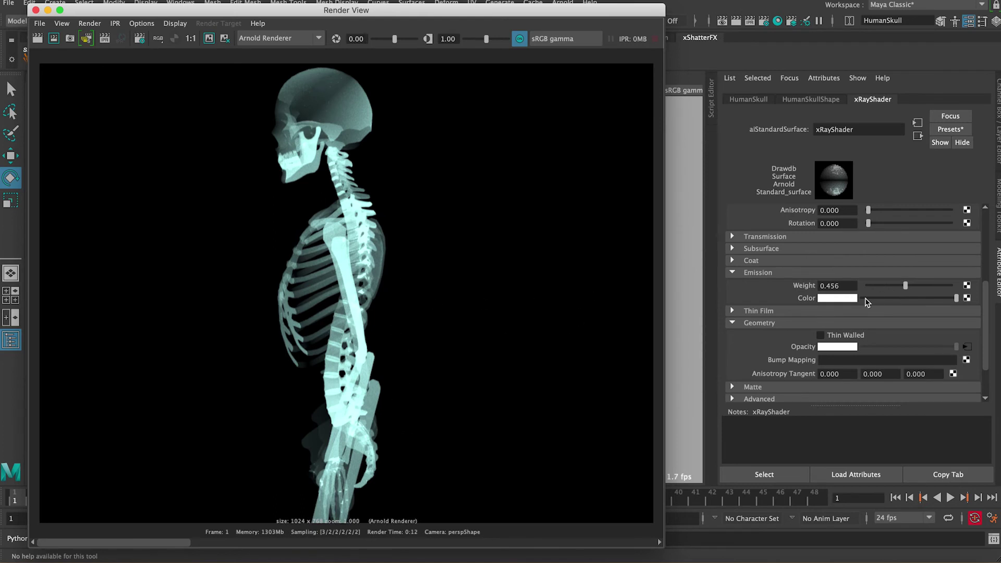
Set xRayShader's emission colour to cyan and start a fresh render.
{"action": "left_click", "coordinate": [845, 299]}
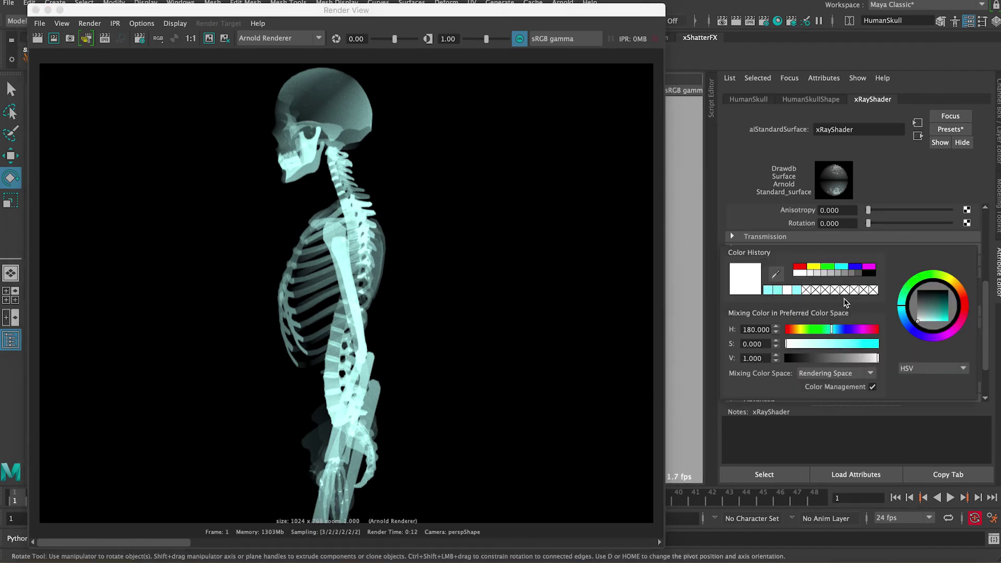
{"action": "left_click", "coordinate": [771, 291]}
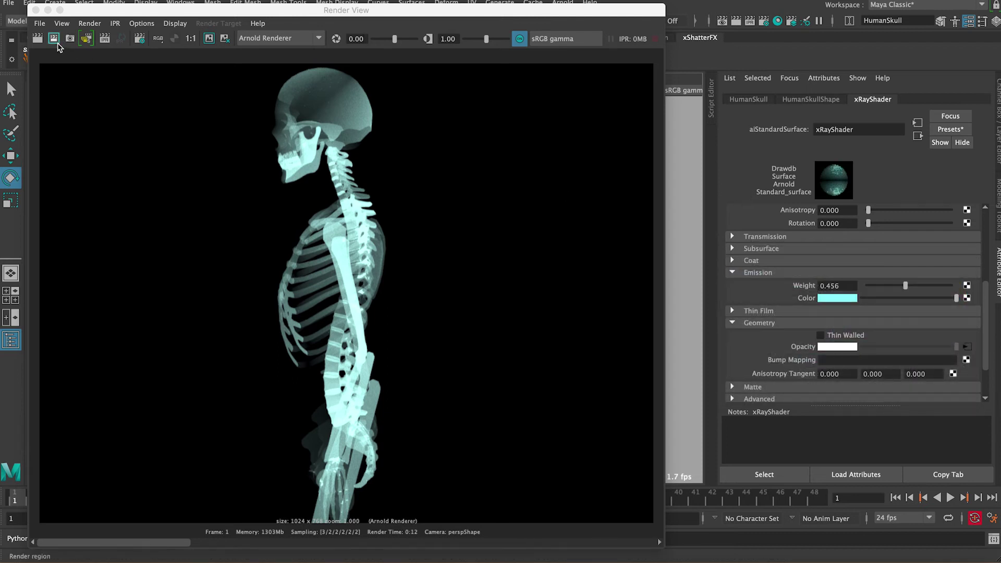
{"action": "left_click", "coordinate": [103, 45]}
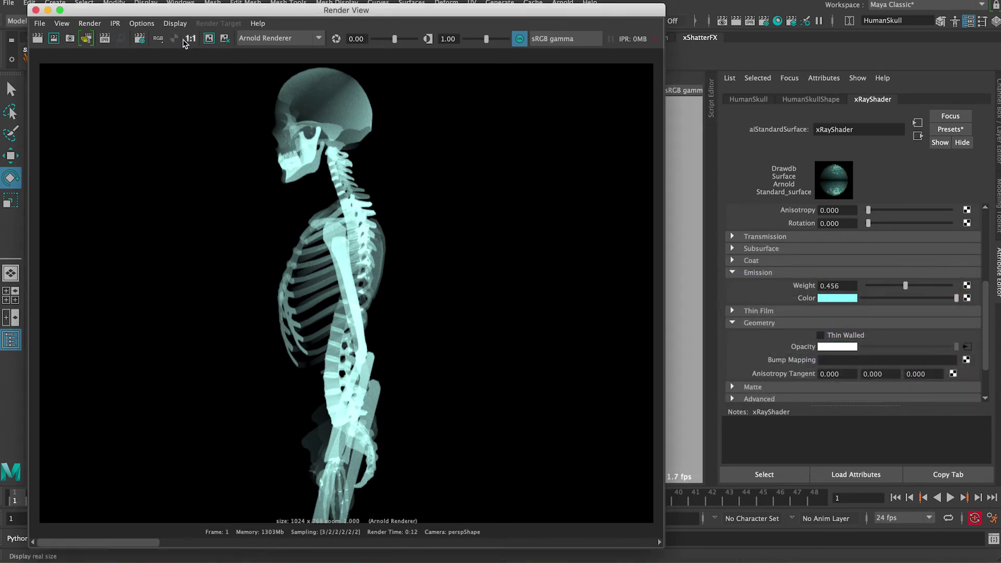
{"action": "left_click", "coordinate": [46, 42]}
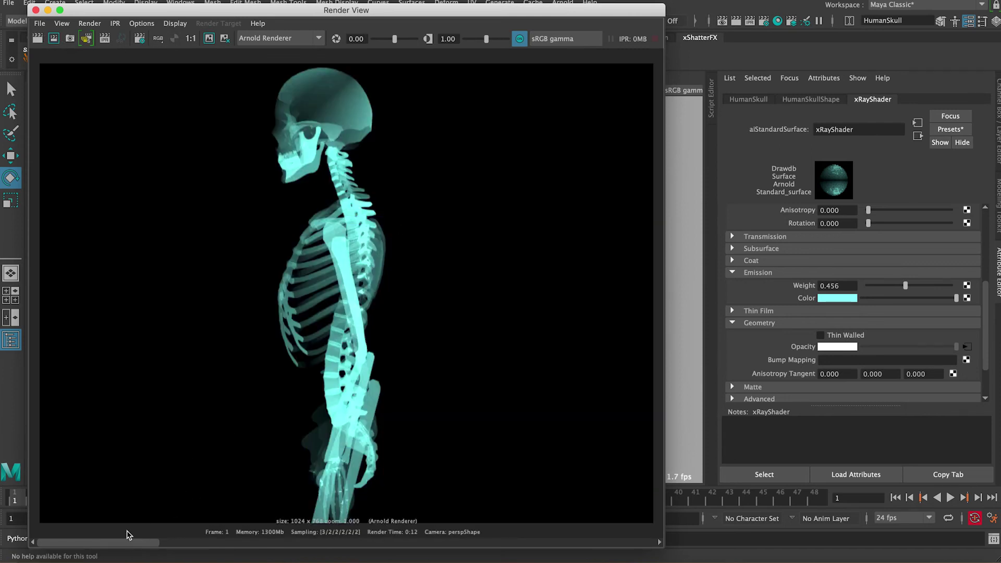
Step through the stored renders to compare the new image with earlier ones.
{"action": "left_click", "coordinate": [182, 543]}
{"action": "left_click", "coordinate": [147, 541]}
{"action": "left_click", "coordinate": [198, 543]}
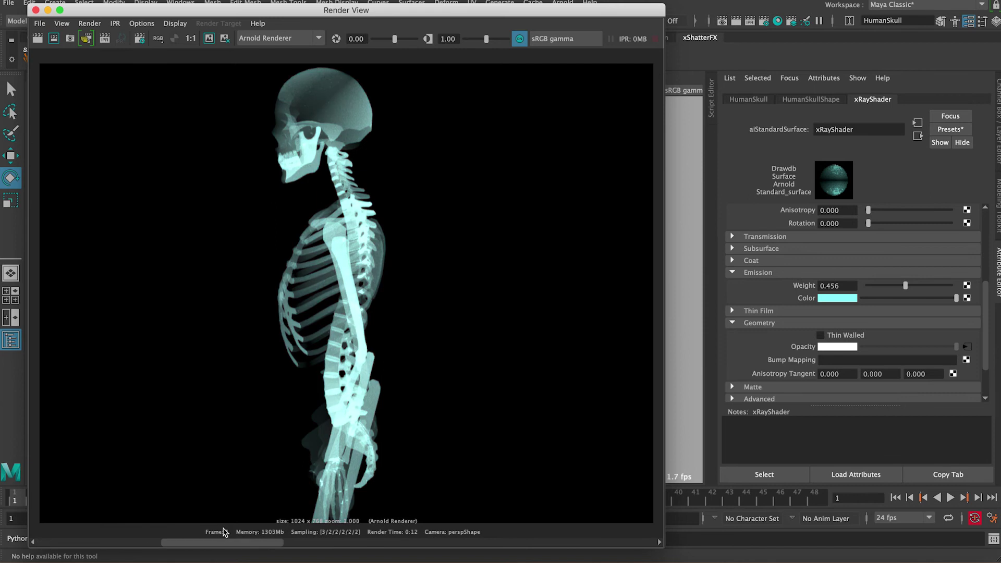
{"action": "left_click_drag", "start_coordinate": [208, 532], "coordinate": [93, 532]}
In ramp2, slide the grey stop toward white and the black stop to about 0.24, then re-render.
{"action": "left_click", "coordinate": [967, 347]}
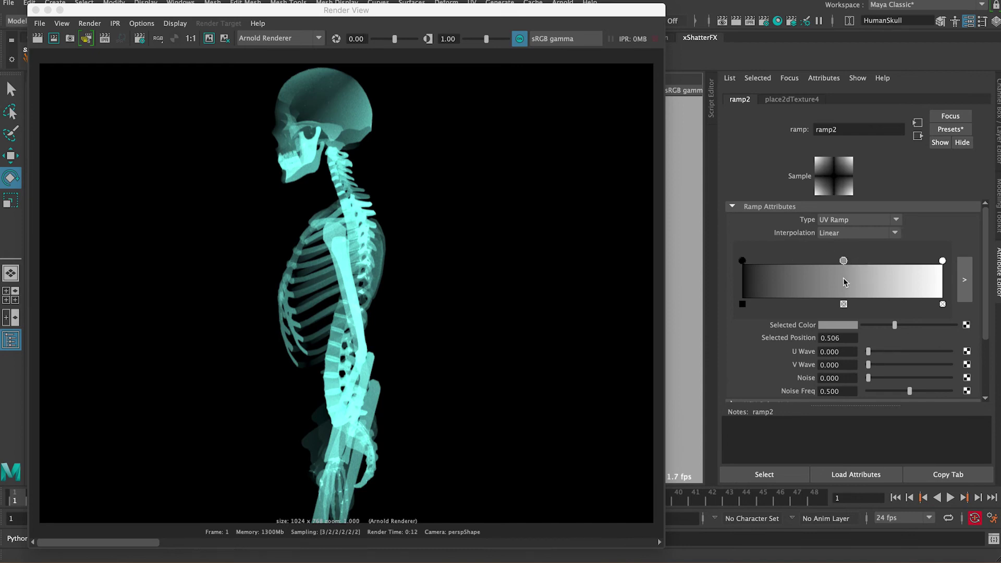
{"action": "left_click_drag", "start_coordinate": [867, 264], "coordinate": [914, 263]}
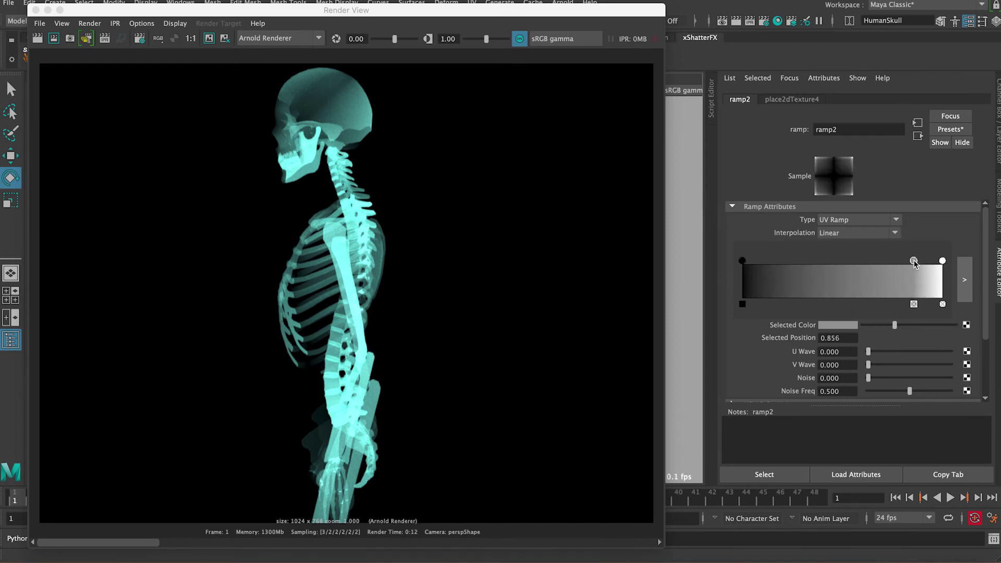
{"action": "left_click_drag", "start_coordinate": [743, 261], "coordinate": [791, 264]}
{"action": "left_click", "coordinate": [210, 39]}
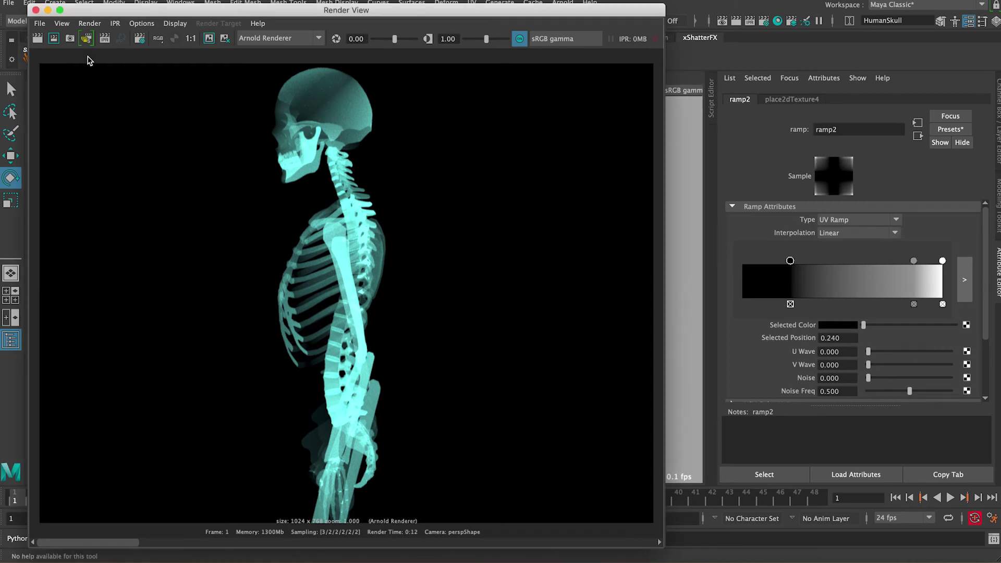
{"action": "left_click", "coordinate": [37, 40]}
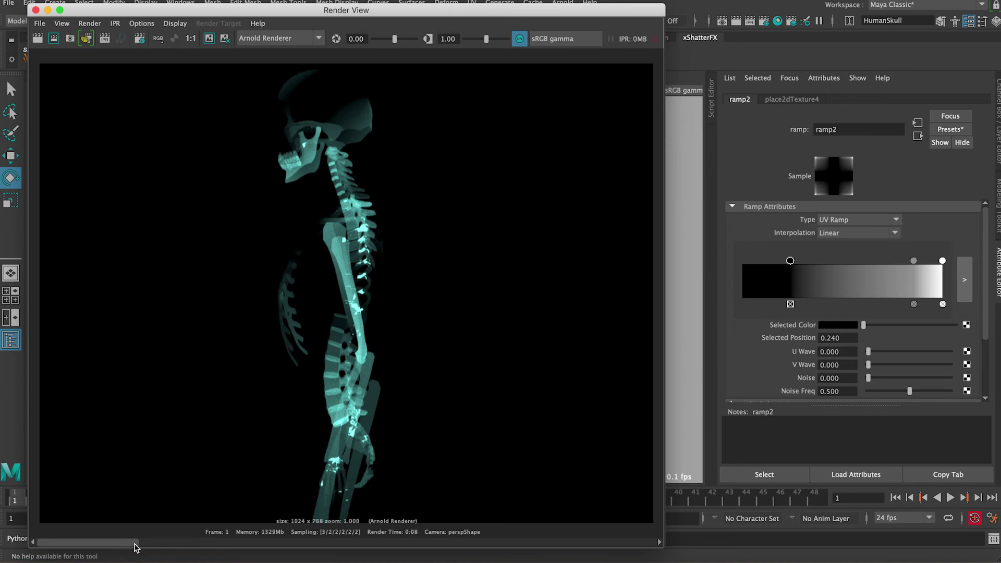
{"action": "left_click_drag", "start_coordinate": [133, 547], "coordinate": [248, 500]}
Return the black stop to 0 and the grey stop to about 0.422, then re-render the skeleton.
{"action": "left_click_drag", "start_coordinate": [791, 263], "coordinate": [705, 268]}
{"action": "left_click_drag", "start_coordinate": [916, 262], "coordinate": [829, 269]}
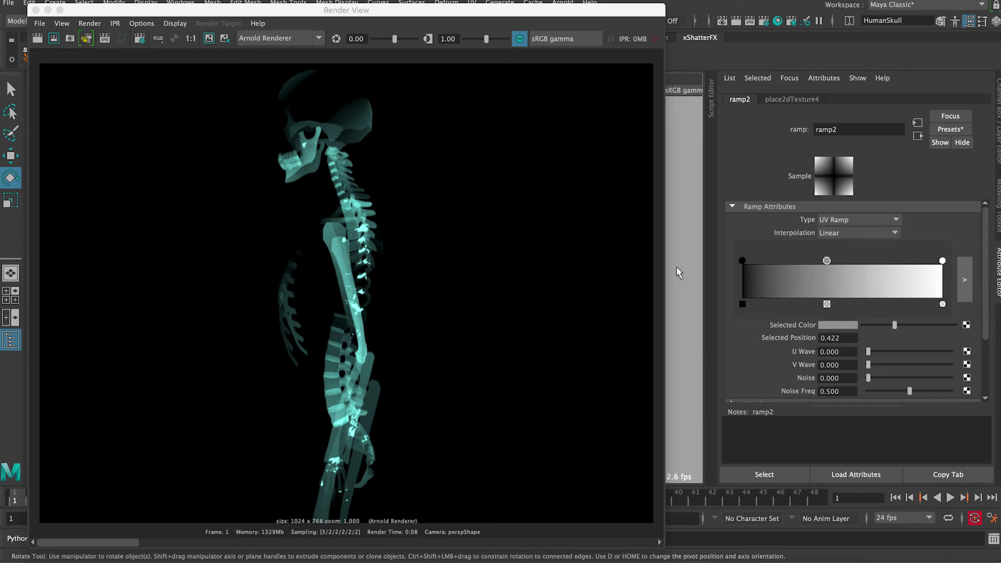
{"action": "left_click", "coordinate": [40, 42]}
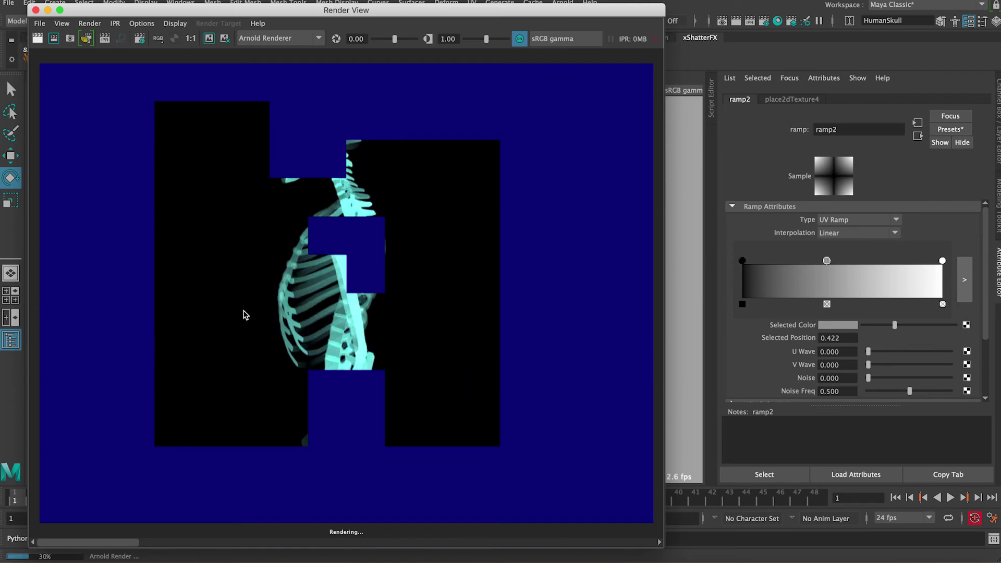
{"action": "left_click", "coordinate": [743, 261]}
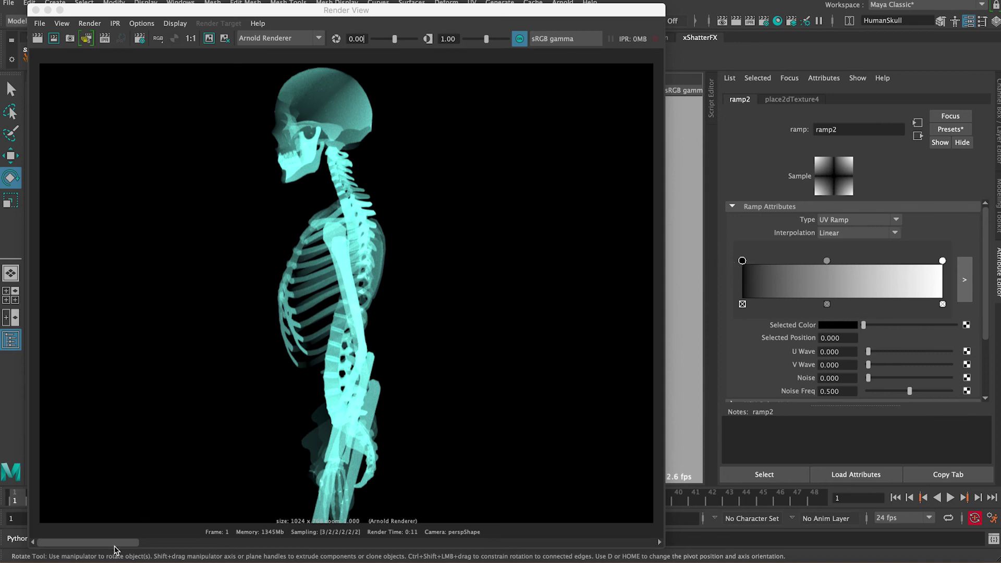
{"action": "left_click_drag", "start_coordinate": [109, 543], "coordinate": [75, 542]}
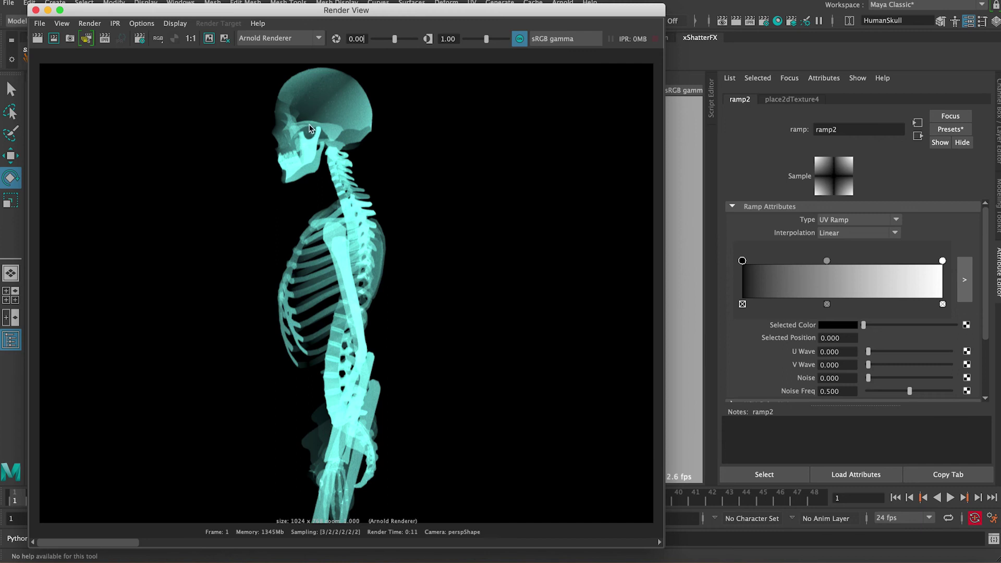
Switch ramp2 to a V Ramp and re-render the skeleton.
{"action": "left_click", "coordinate": [841, 222]}
{"action": "left_click", "coordinate": [838, 233]}
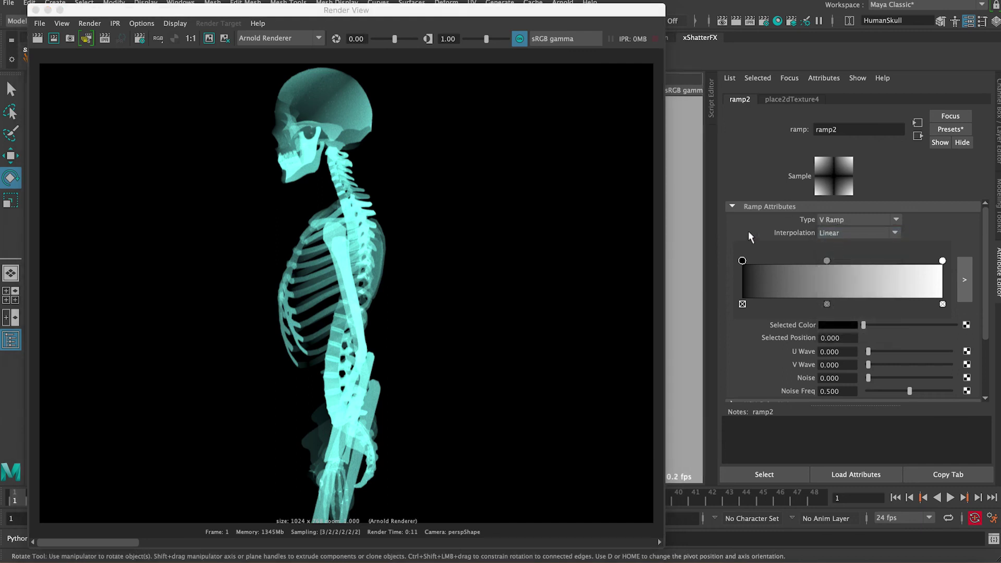
{"action": "left_click", "coordinate": [38, 40]}
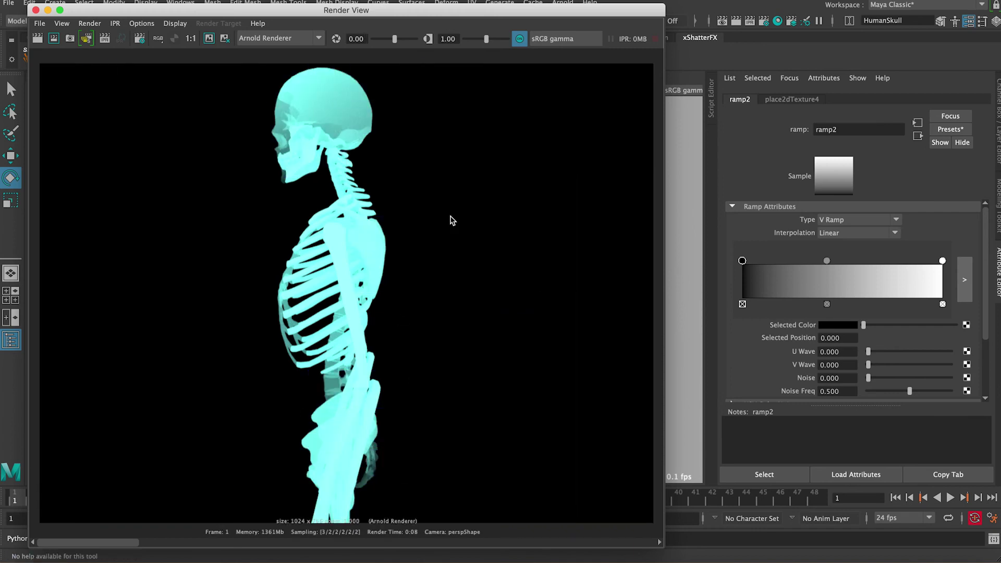
Switch ramp2 to a U Ramp and re-render the skeleton.
{"action": "left_click", "coordinate": [852, 219]}
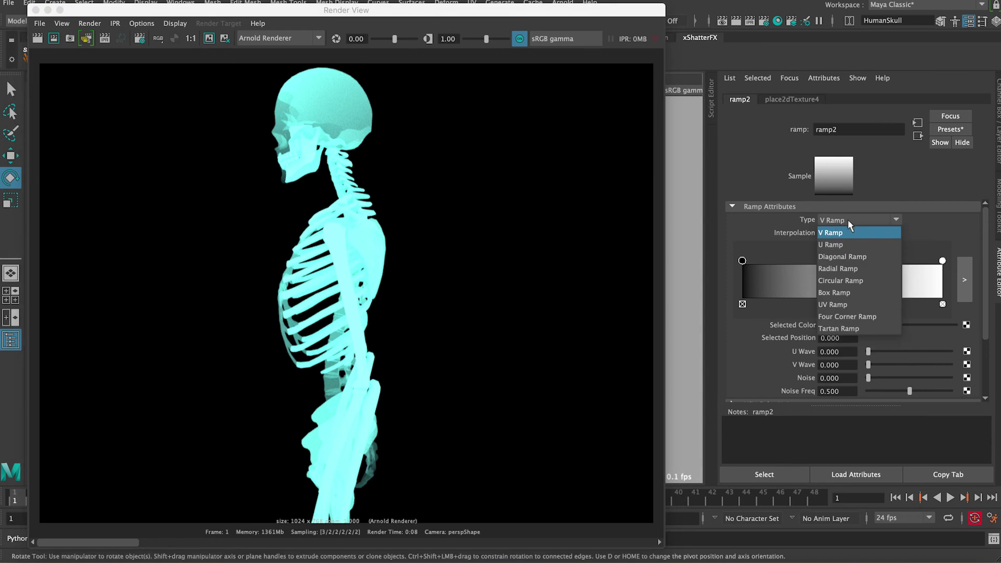
{"action": "left_click", "coordinate": [833, 245]}
{"action": "left_click", "coordinate": [37, 40]}
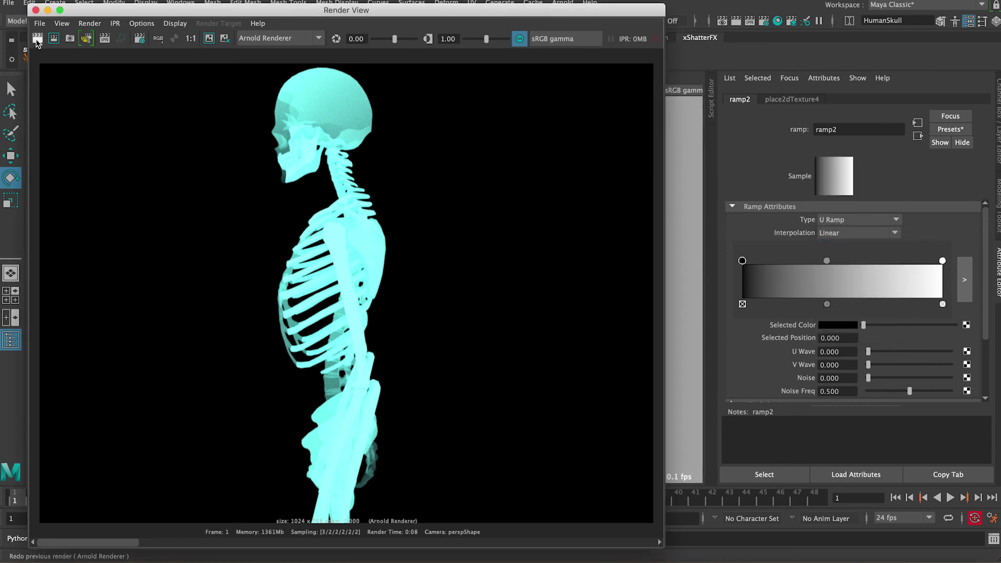
{"action": "left_click", "coordinate": [36, 40]}
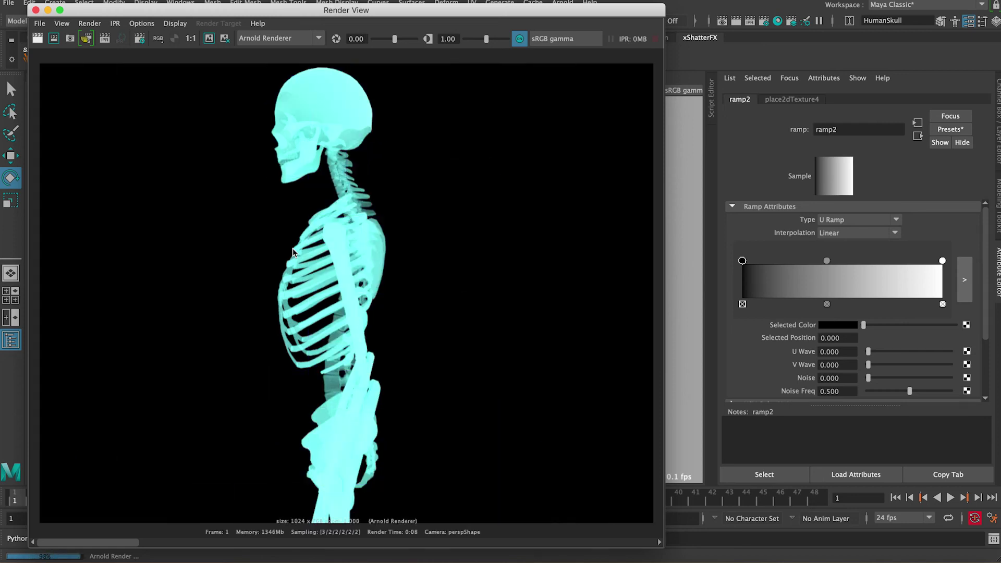
Switch ramp2 to a Circular Ramp and re-render the skeleton.
{"action": "left_click", "coordinate": [841, 221]}
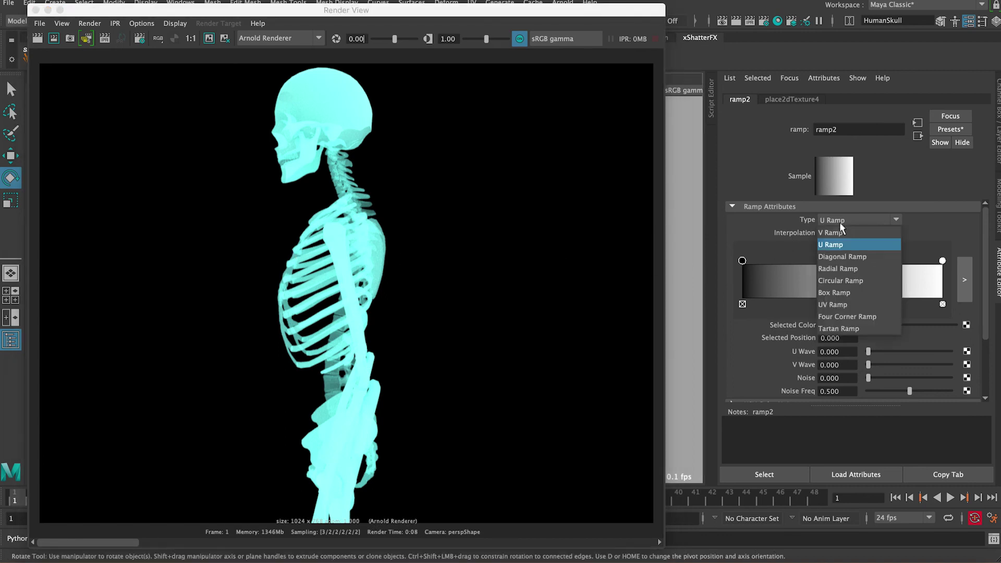
{"action": "left_click", "coordinate": [840, 280]}
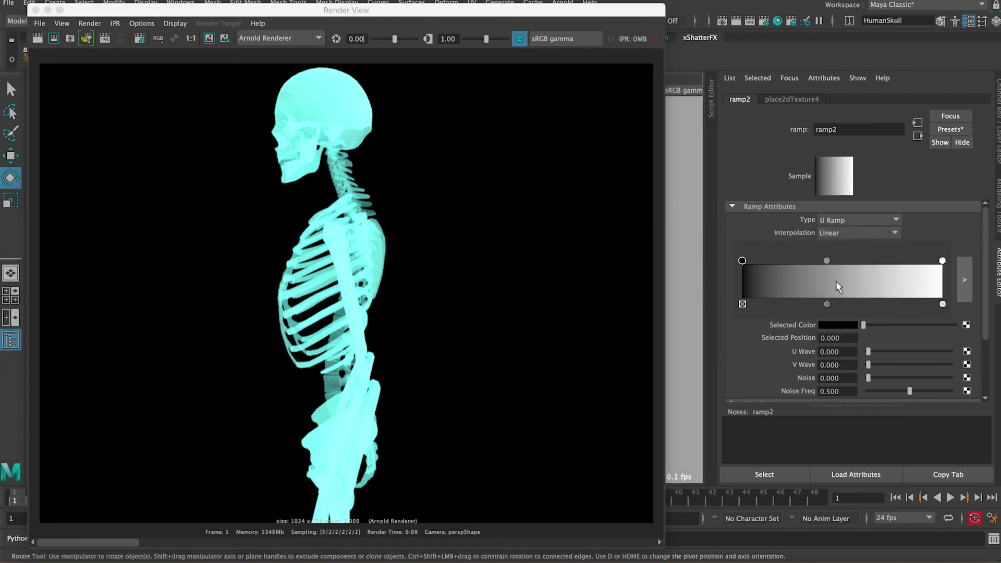
{"action": "left_click", "coordinate": [38, 38]}
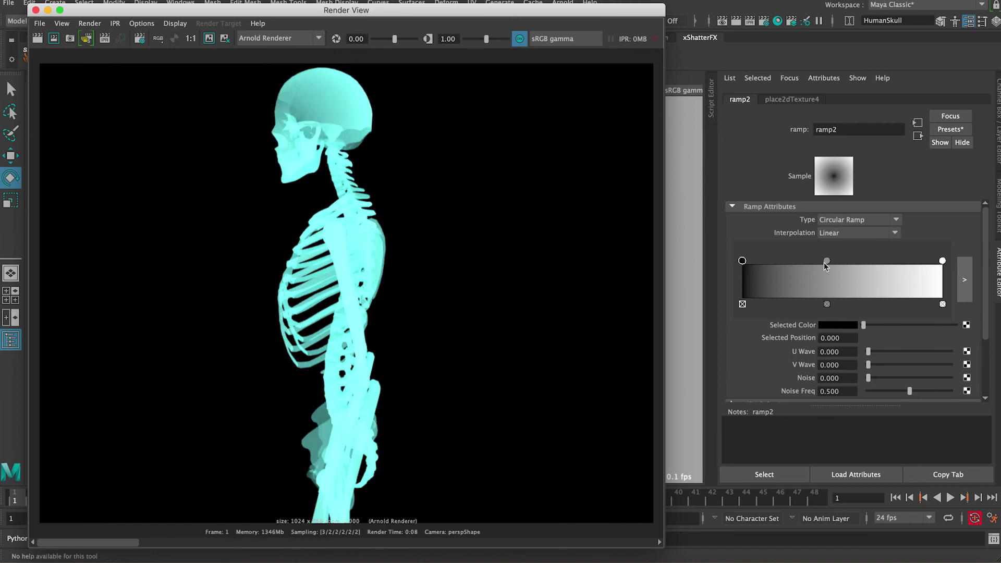
Set ramp2 back to UV Ramp, re-render, and drag Render View right to reveal the scene.
{"action": "left_click", "coordinate": [830, 223]}
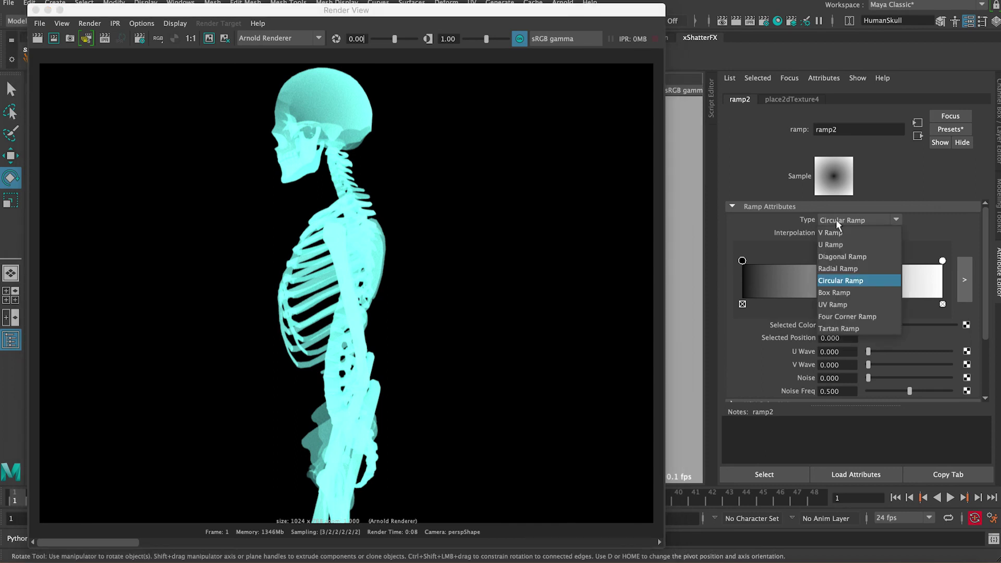
{"action": "left_click", "coordinate": [826, 303]}
{"action": "left_click", "coordinate": [40, 41]}
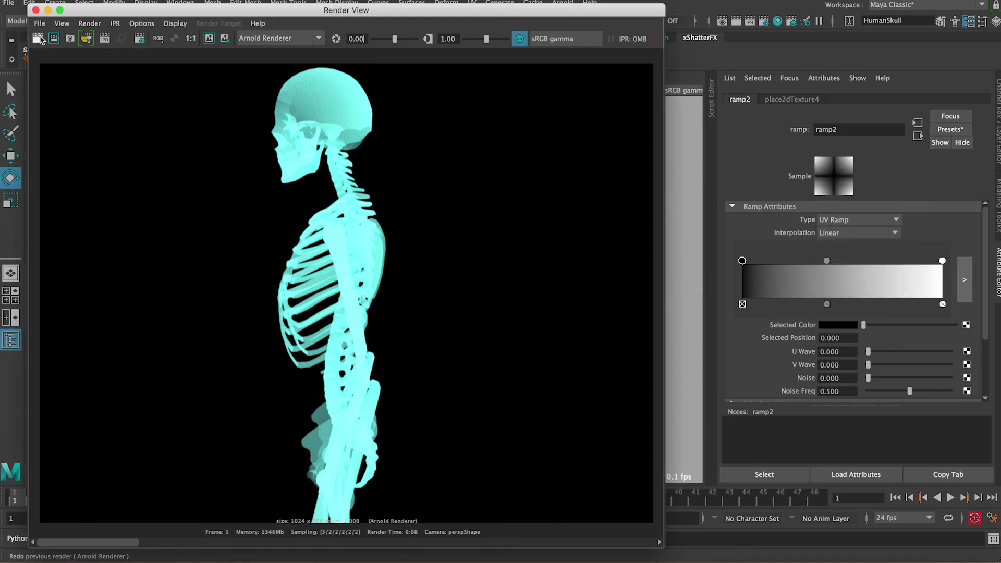
{"action": "left_click", "coordinate": [40, 40]}
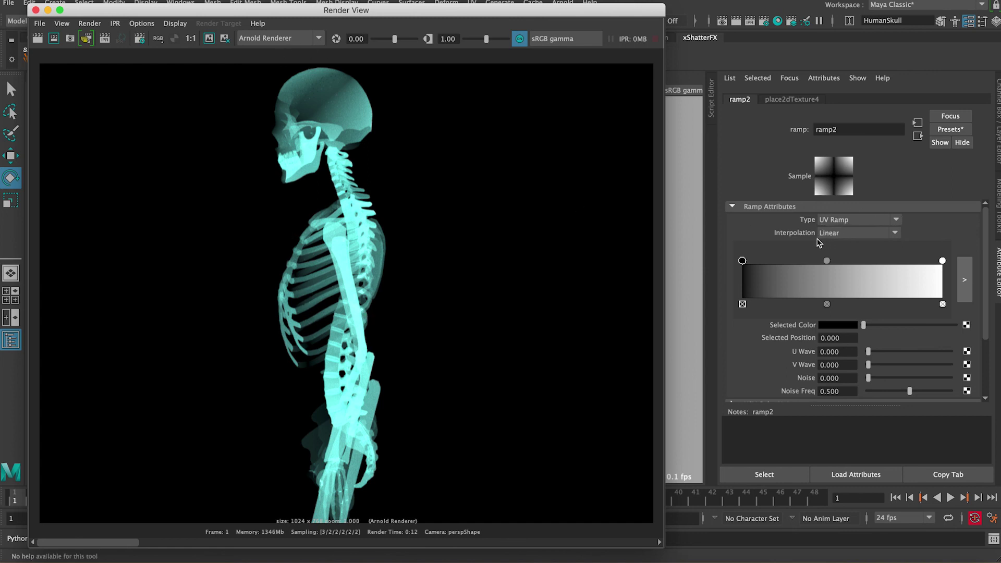
{"action": "left_click_drag", "start_coordinate": [288, 15], "coordinate": [732, 42]}
Inspect the skeleton's UVs in the UV Editor, close it, and select the skull to show xRayShader.
{"action": "left_click", "coordinate": [449, 205]}
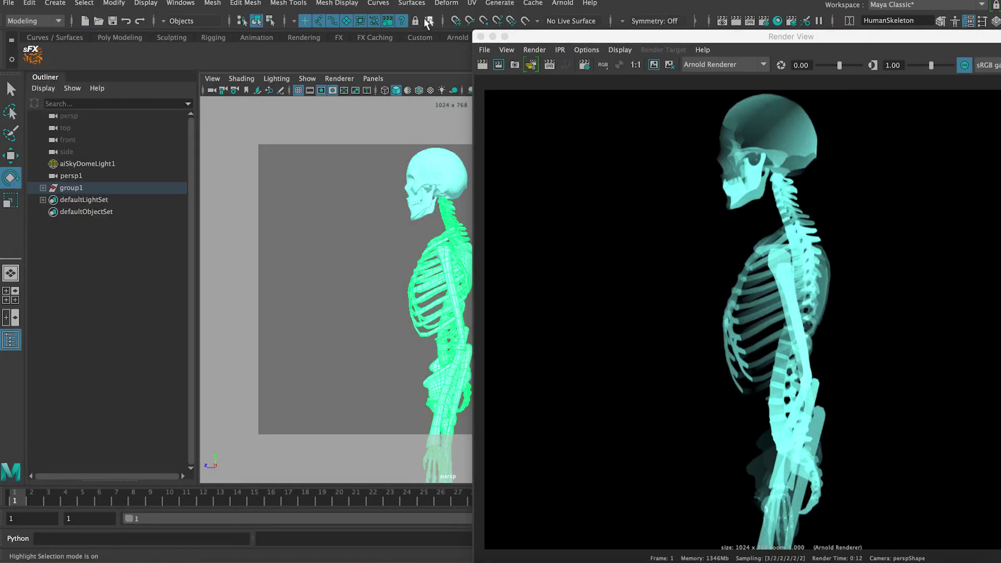
{"action": "left_click", "coordinate": [472, 3]}
{"action": "left_click", "coordinate": [477, 24]}
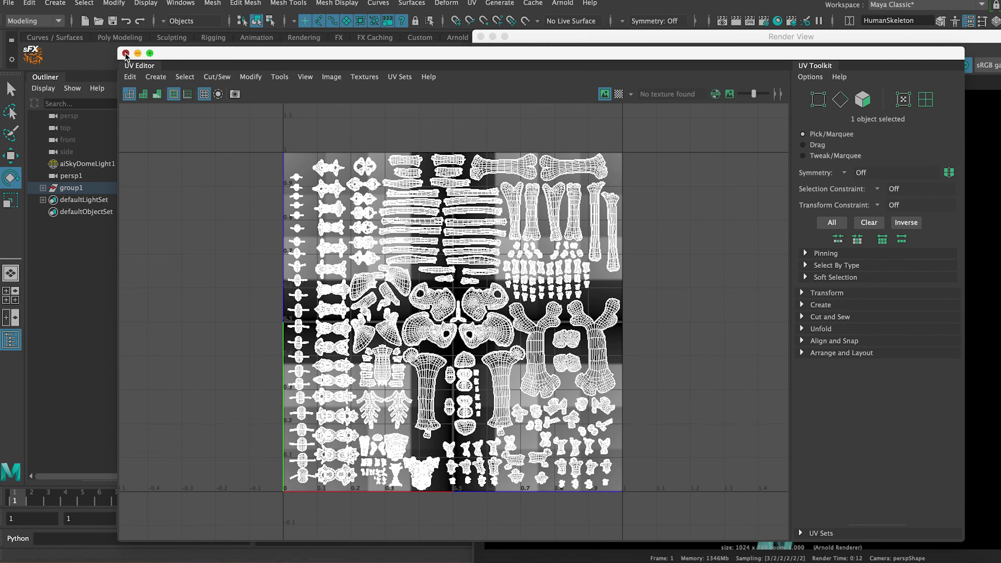
{"action": "left_click", "coordinate": [126, 54]}
{"action": "left_click", "coordinate": [434, 174]}
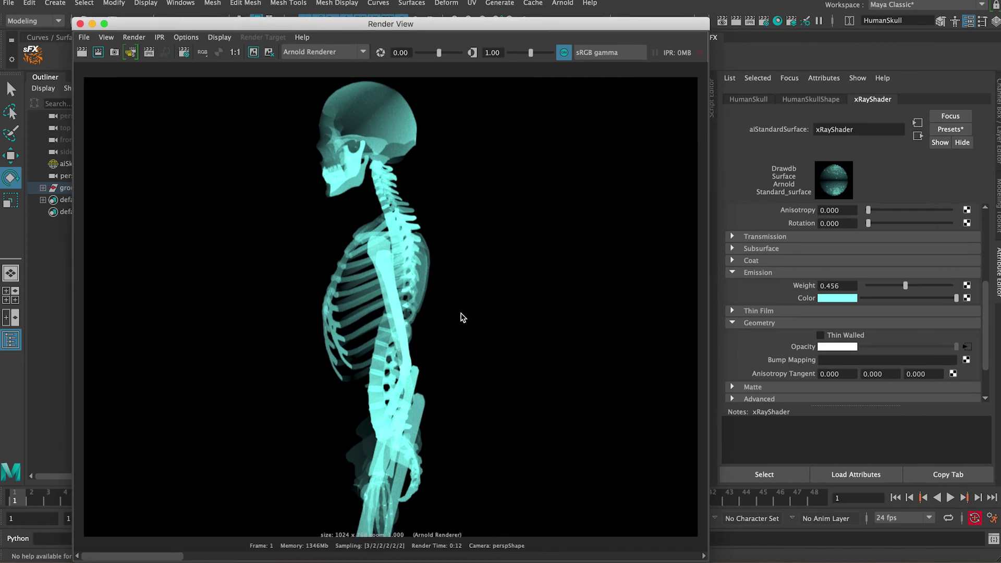
{"action": "scroll", "coordinate": [841, 337], "scroll_direction": "up", "scroll_amount": 2}
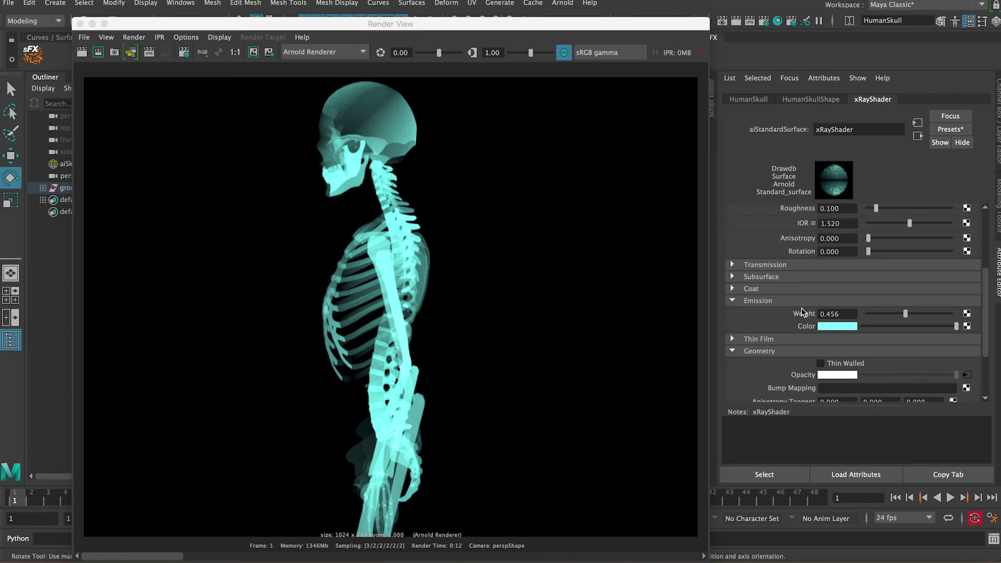